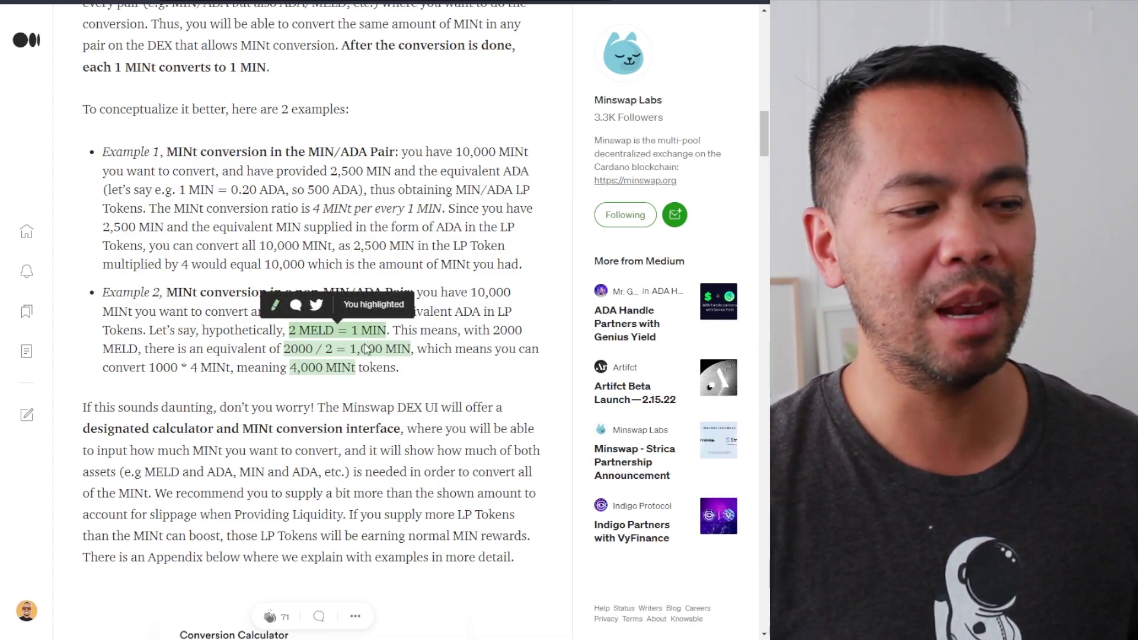
Switch from the Medium article on MINt conversion to the Minswap app and open its MINt conversion page
mouse_move(304, 375)
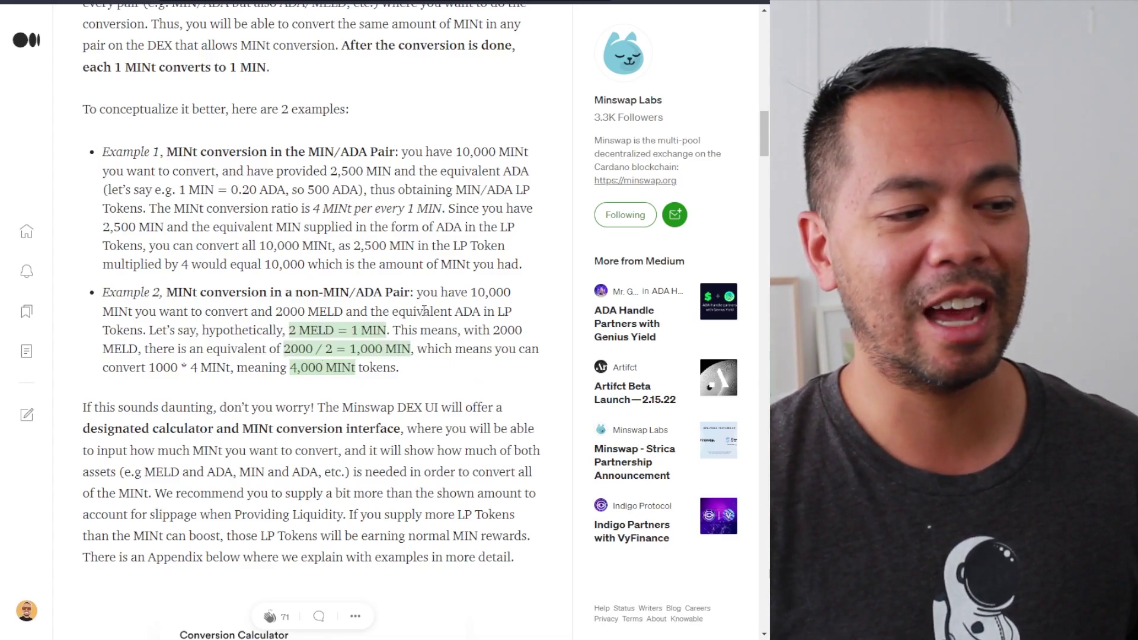
mouse_move(363, 351)
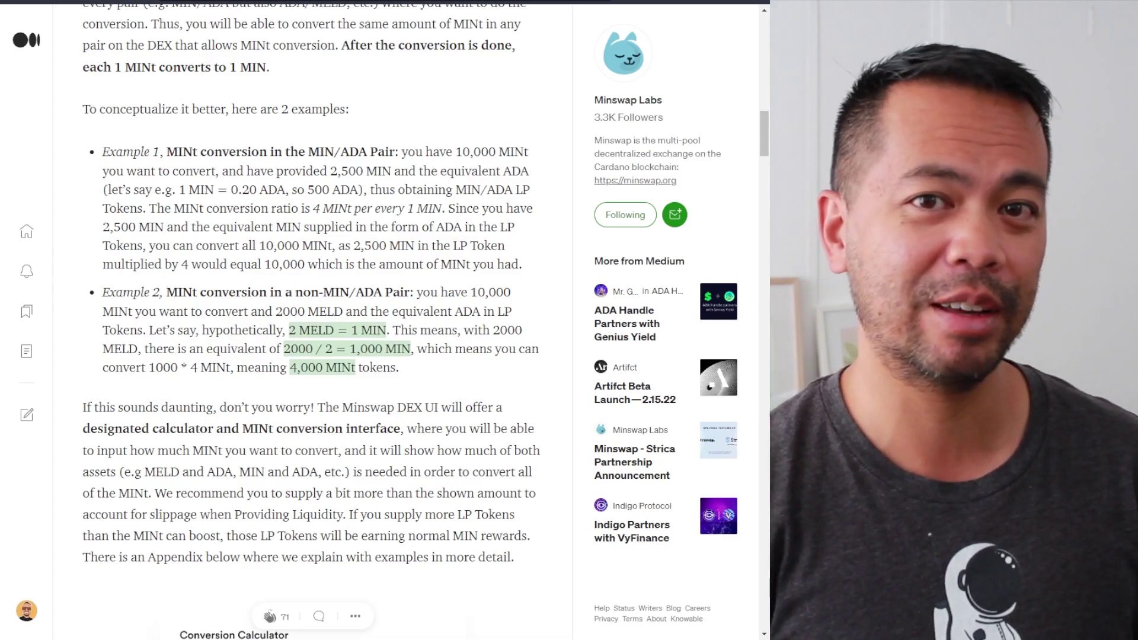
scroll(334, 37, down, 9)
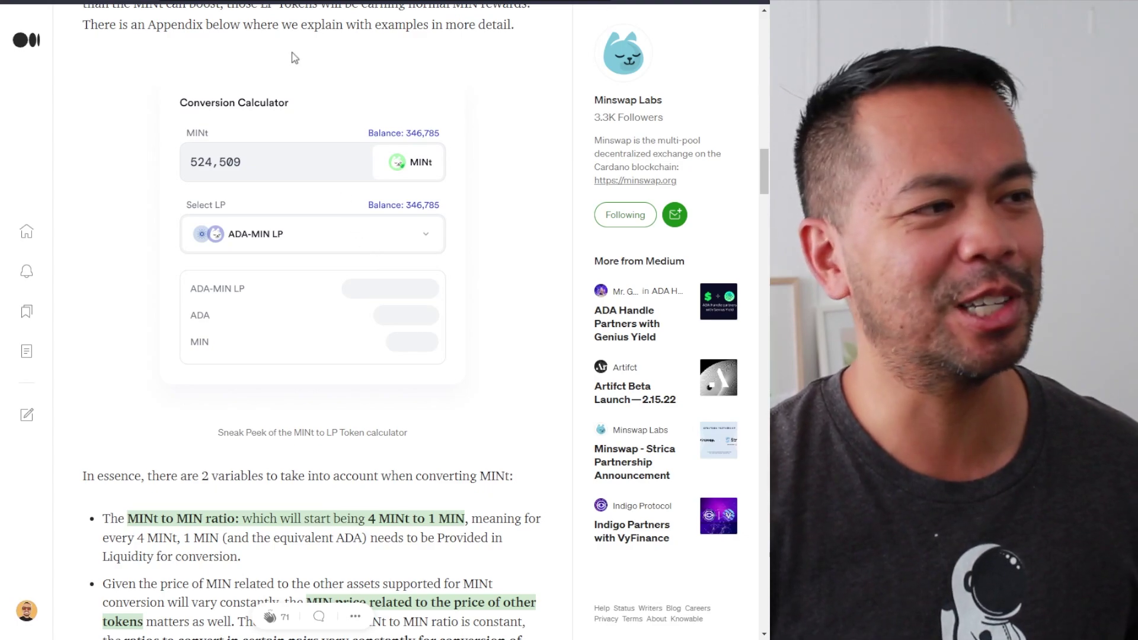
click(265, 7)
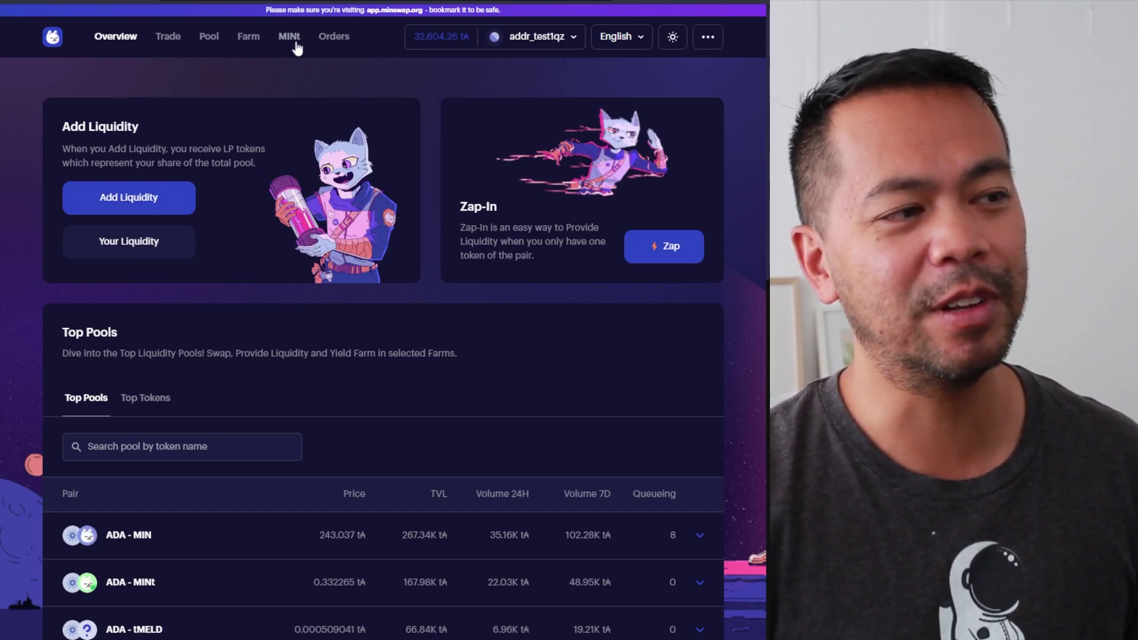
click(289, 38)
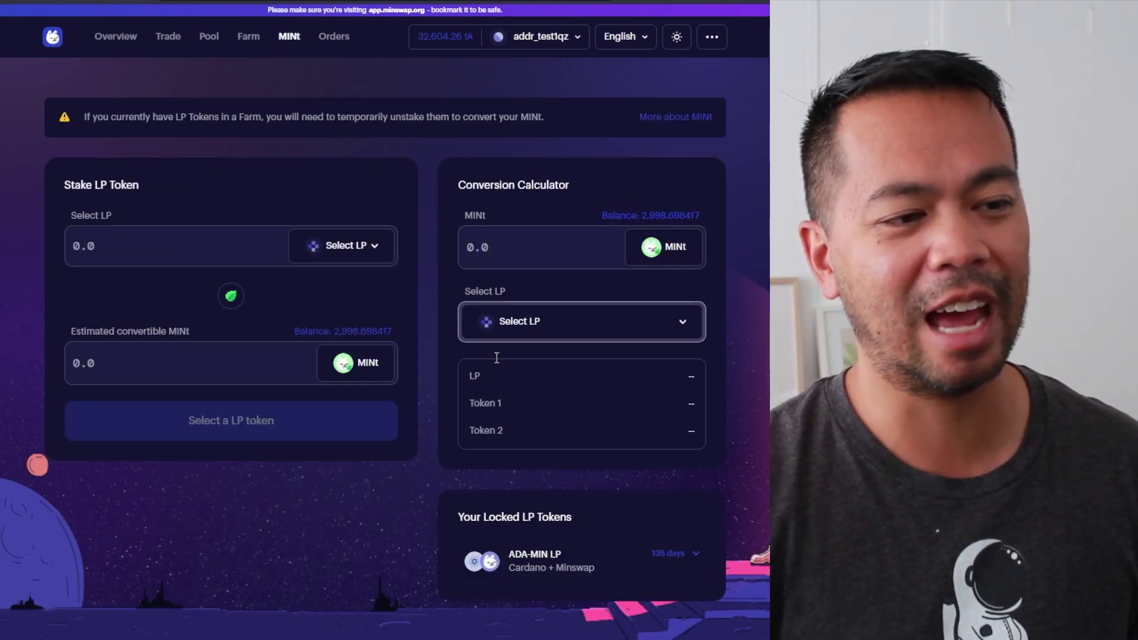
Calculate the liquidity needed to convert 1,000 MINt with the ADA-MIN LP token in the Conversion Calculator
click(521, 244)
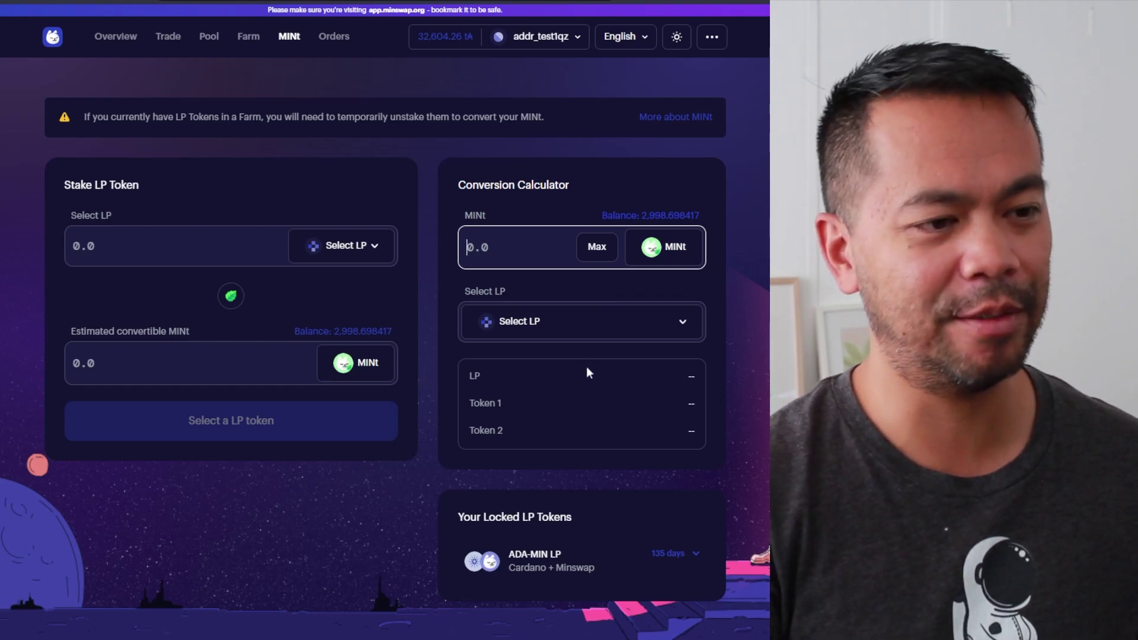
text(1000)
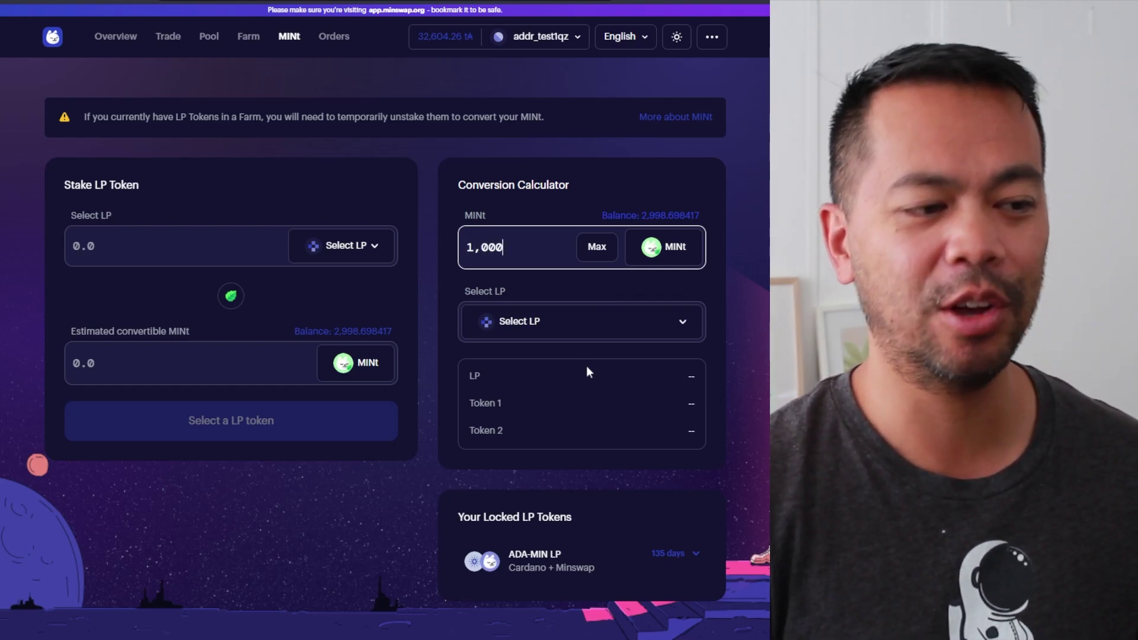
click(557, 246)
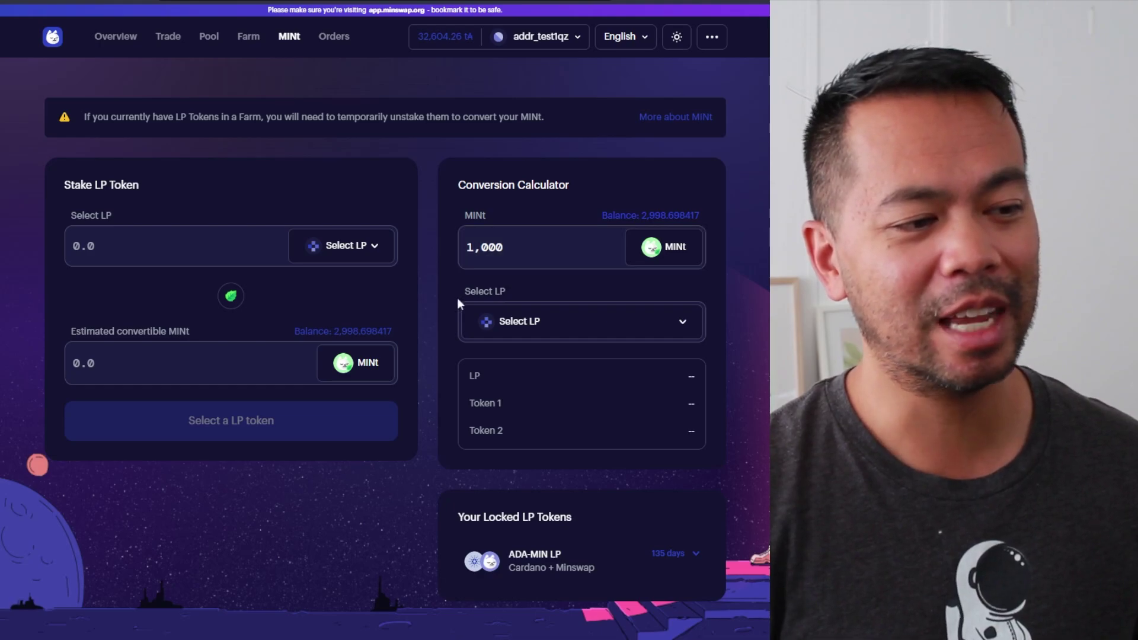
click(521, 328)
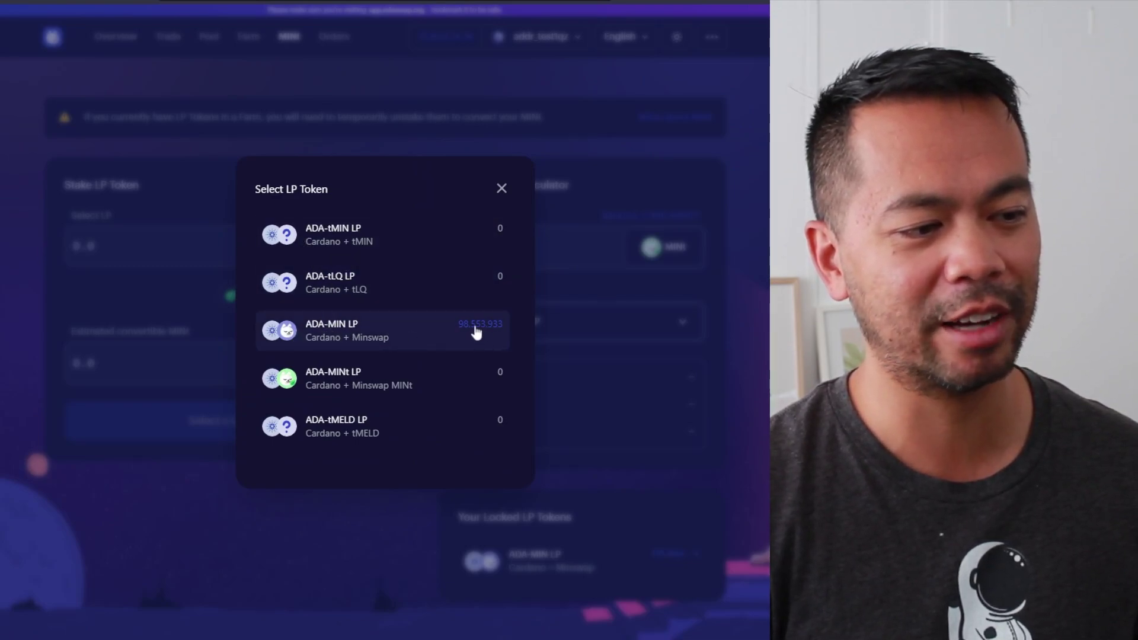
click(369, 341)
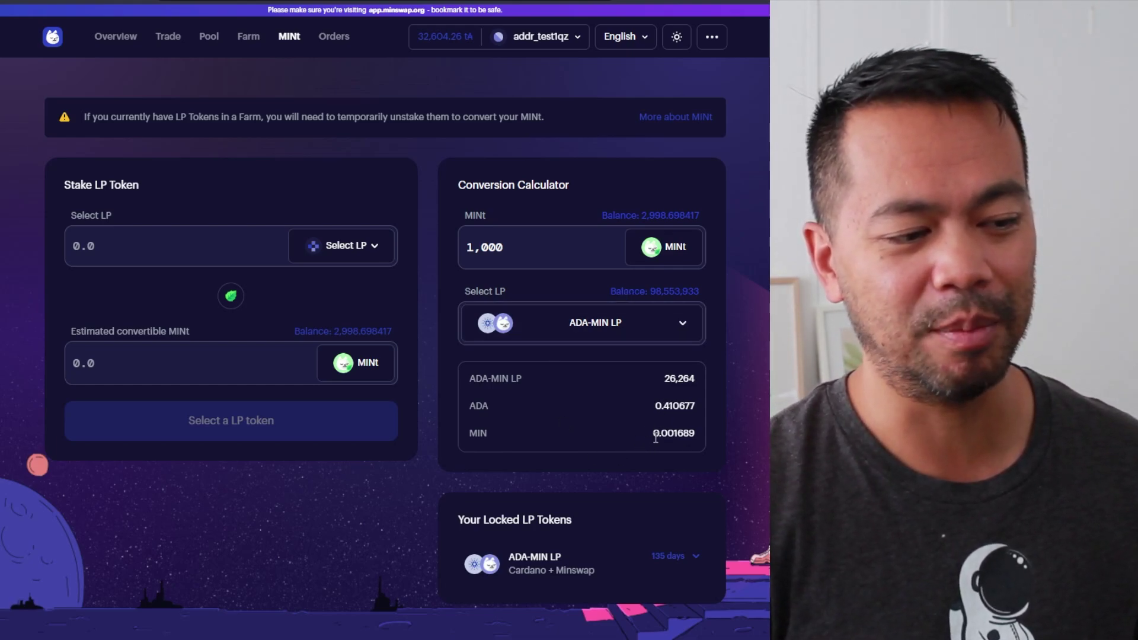
Choose ADA-MIN LP as the LP token to stake and enter an amount of 500
click(151, 241)
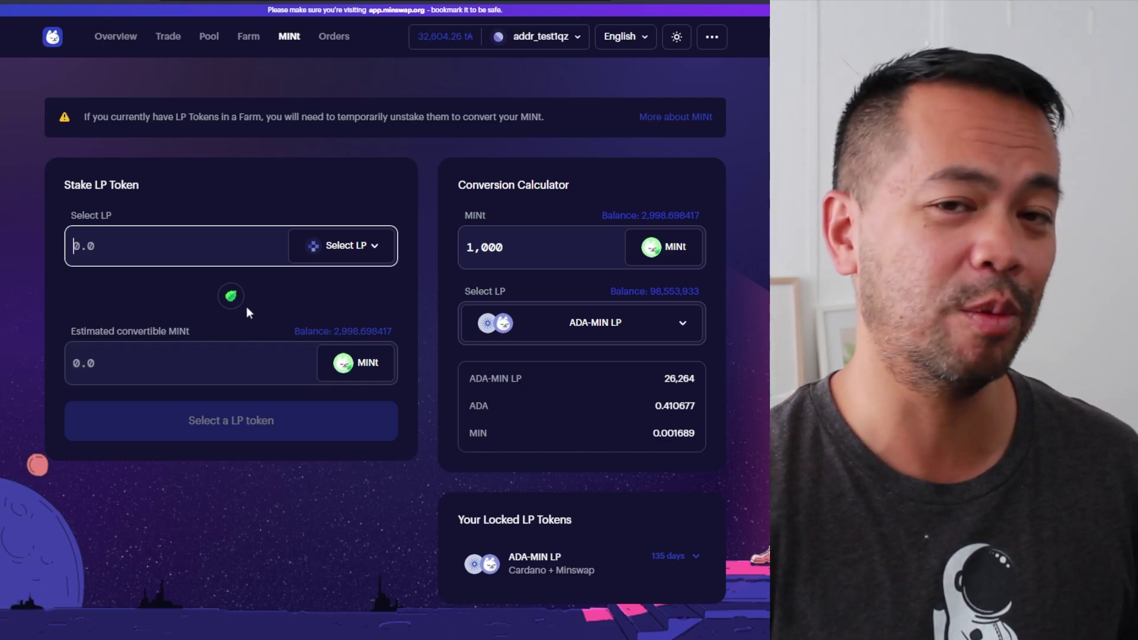
click(367, 244)
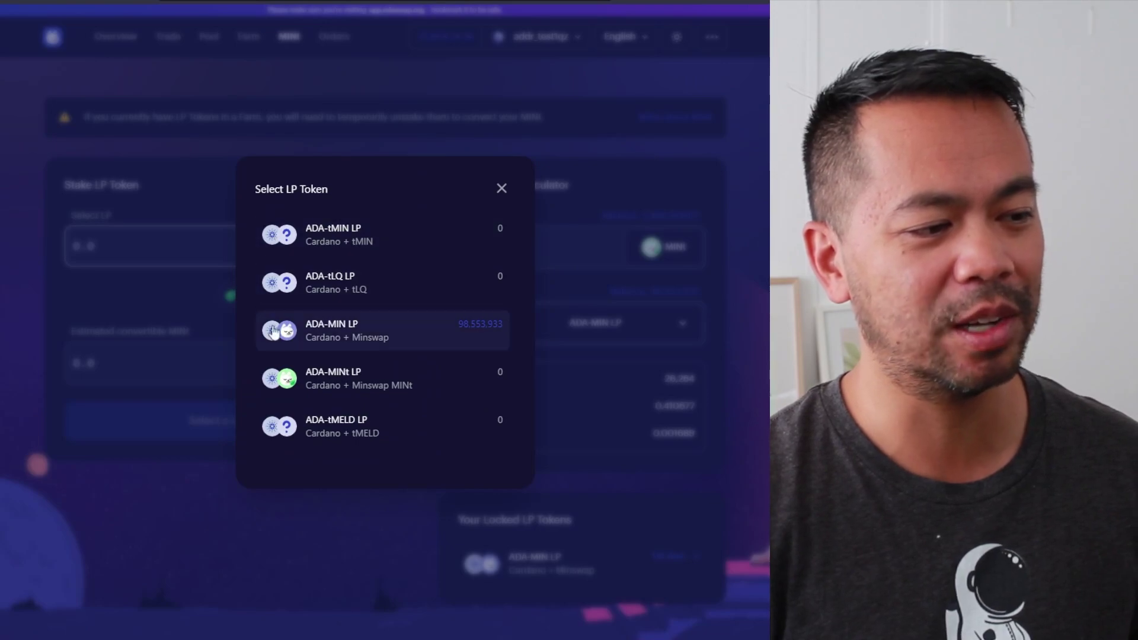
click(323, 343)
click(154, 252)
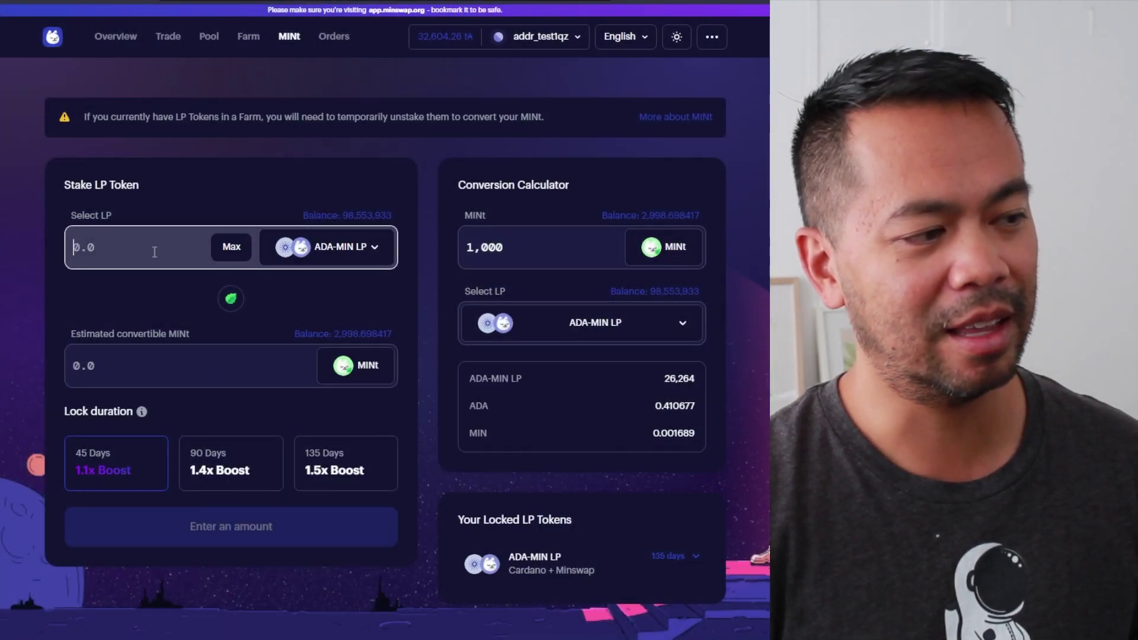
text(500)
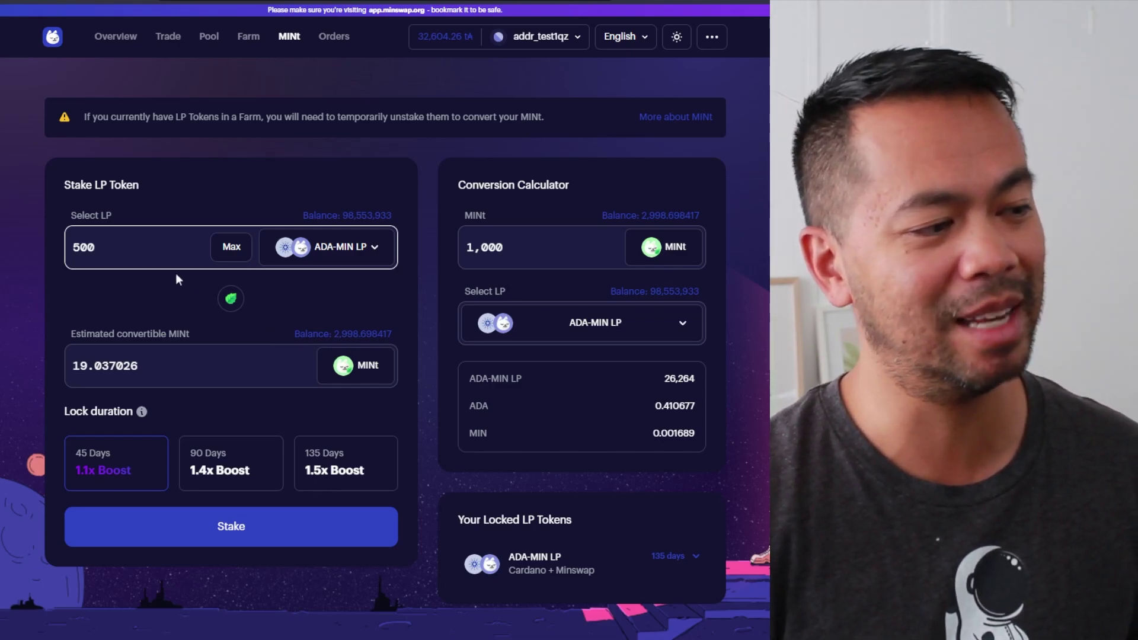
Try 10,000 and 94,000 as the ADA-MIN LP amount to stake
drag(102, 247, 58, 245)
text(100000)
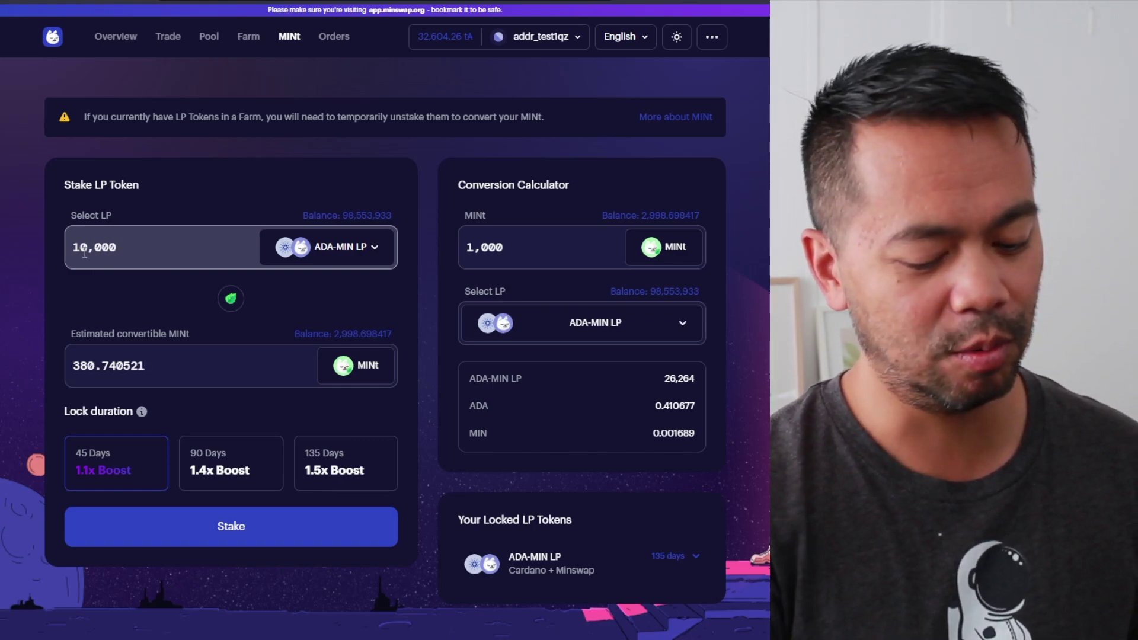
key(BackSpace)
key(BackSpace)
key(BackSpace)
key(BackSpace)
key(BackSpace)
text(94)
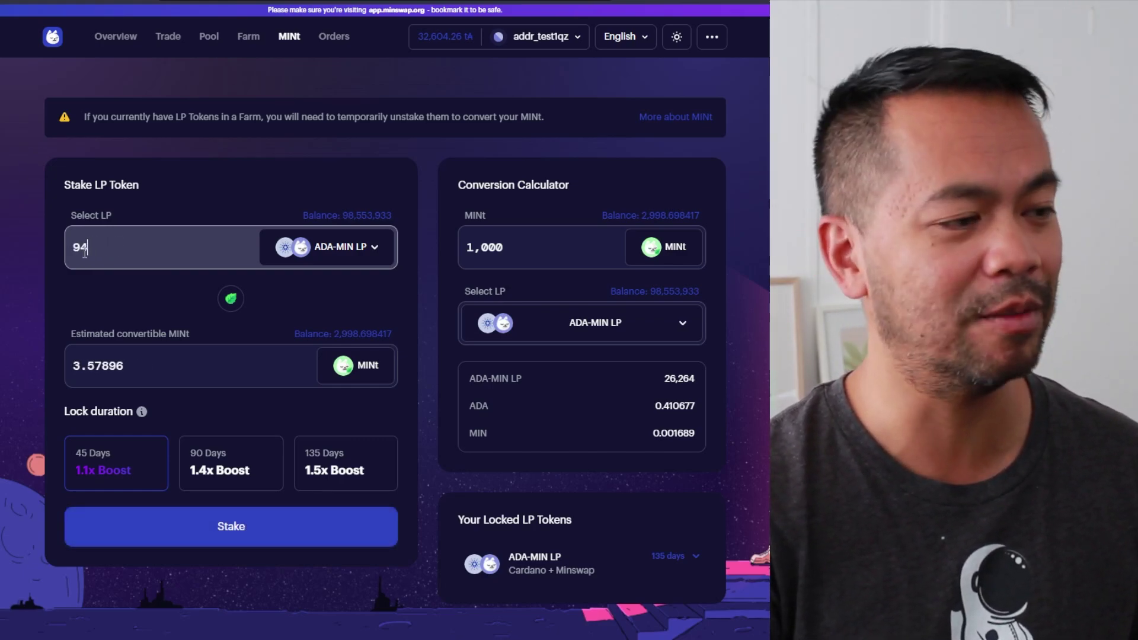
text(00000)
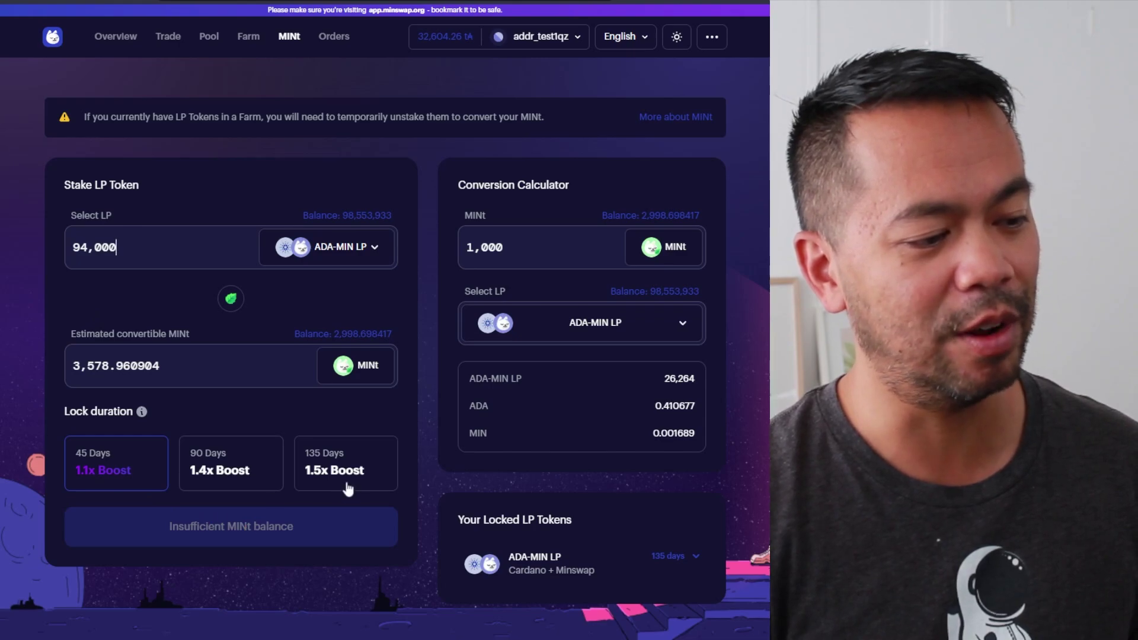
Set the ADA-MIN LP amount to stake to 70,000
drag(88, 247, 81, 247)
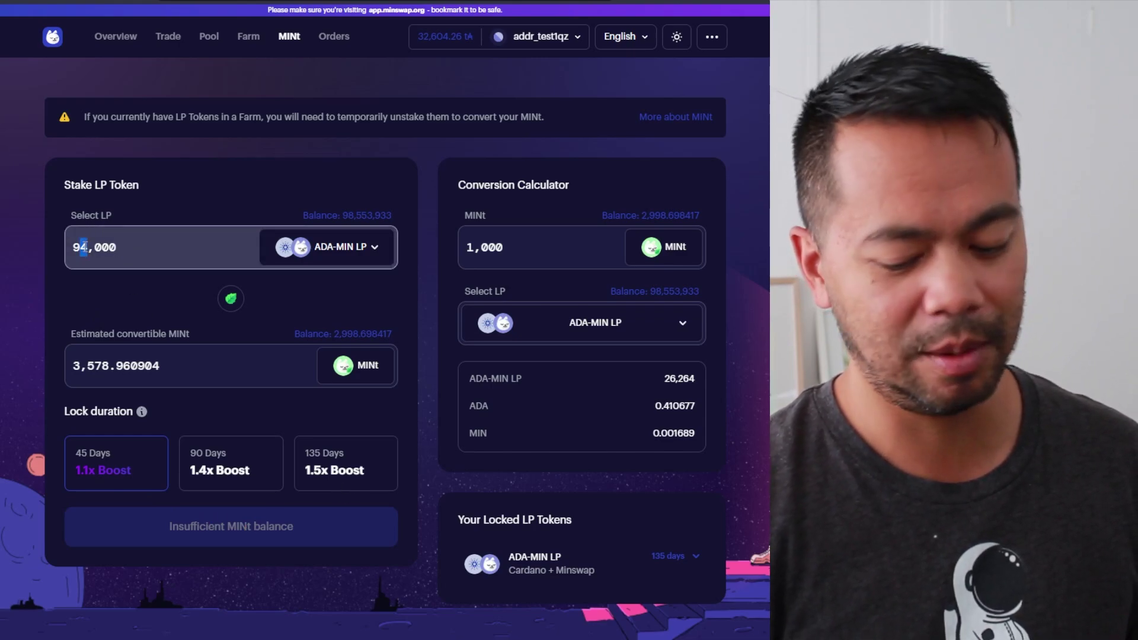
text(0)
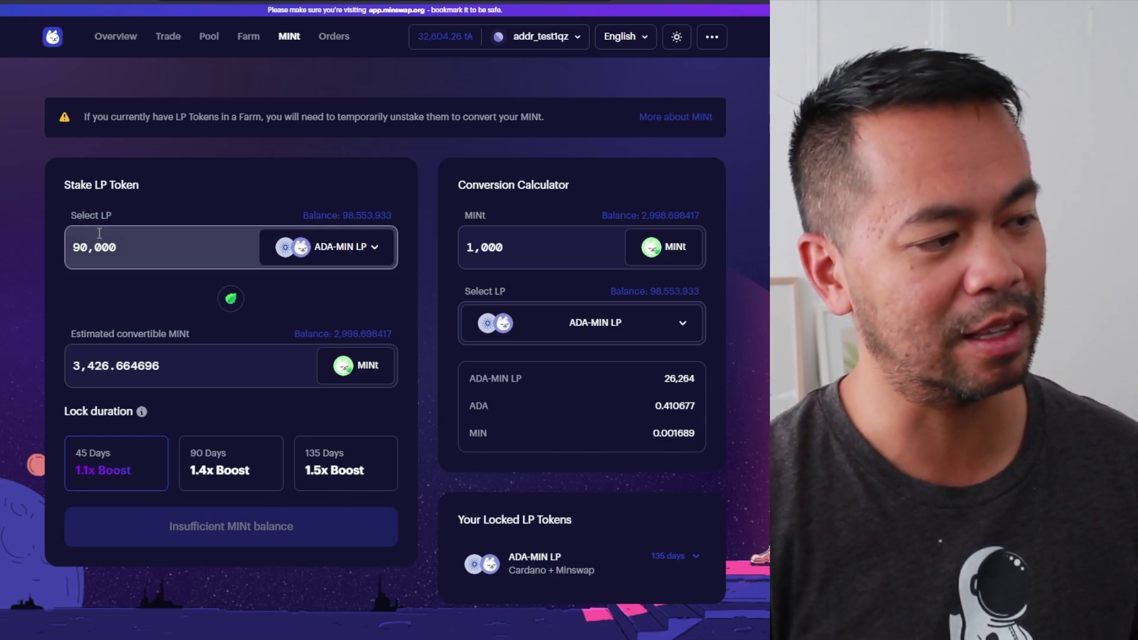
drag(82, 243, 74, 243)
text(7)
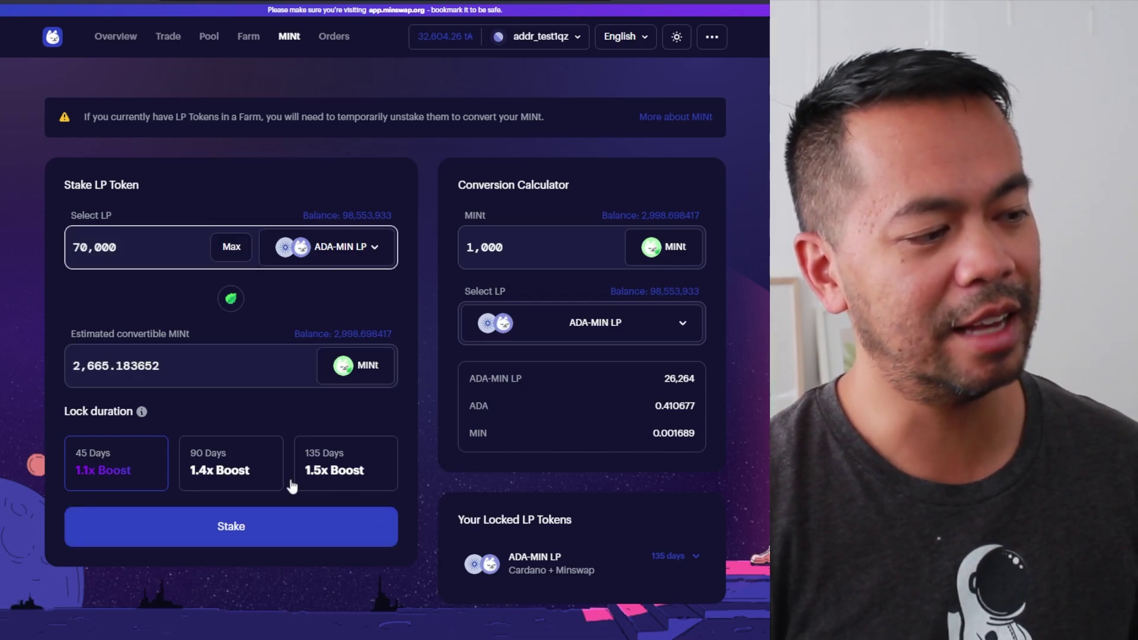
Select the 135-day lock duration with the 1.5x boost after trying the 45- and 90-day options, and submit the stake
click(352, 470)
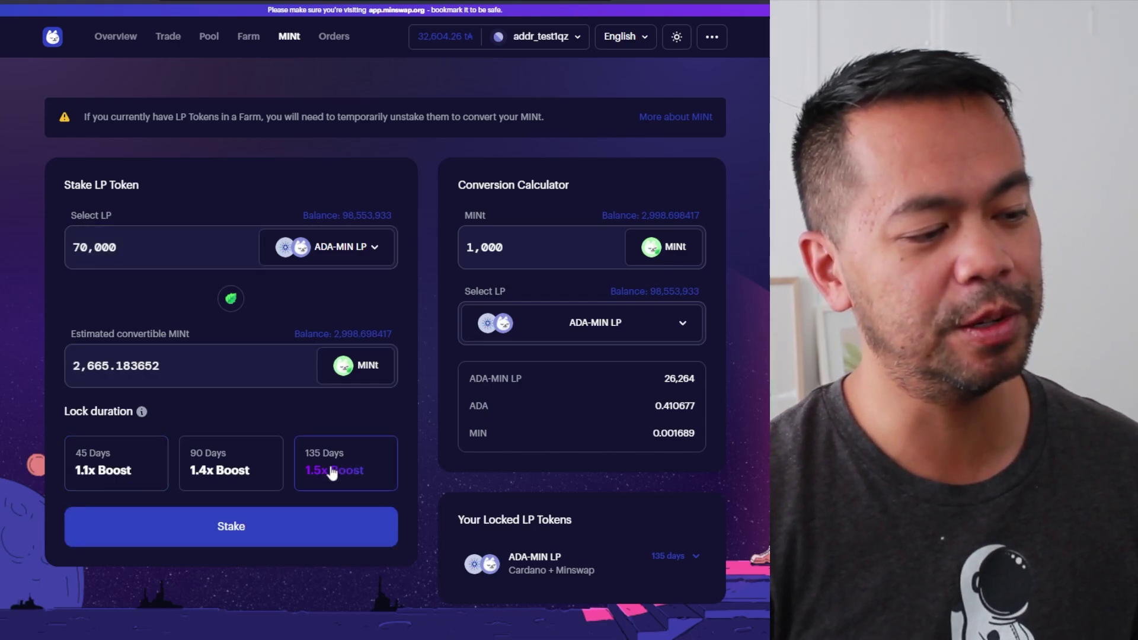
click(114, 471)
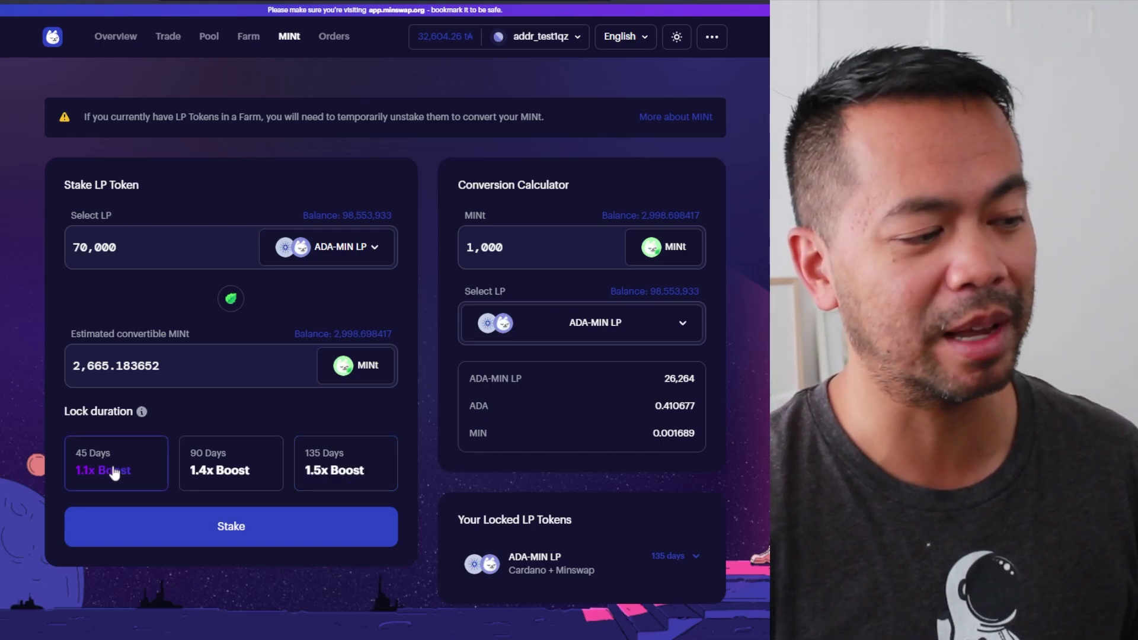
click(217, 470)
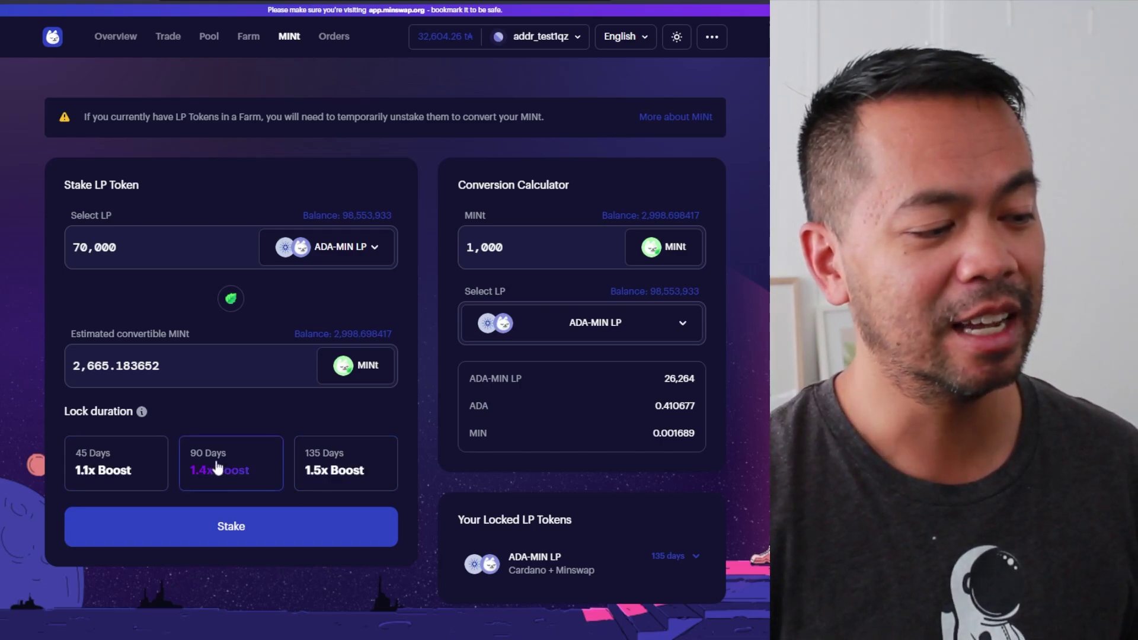
click(354, 474)
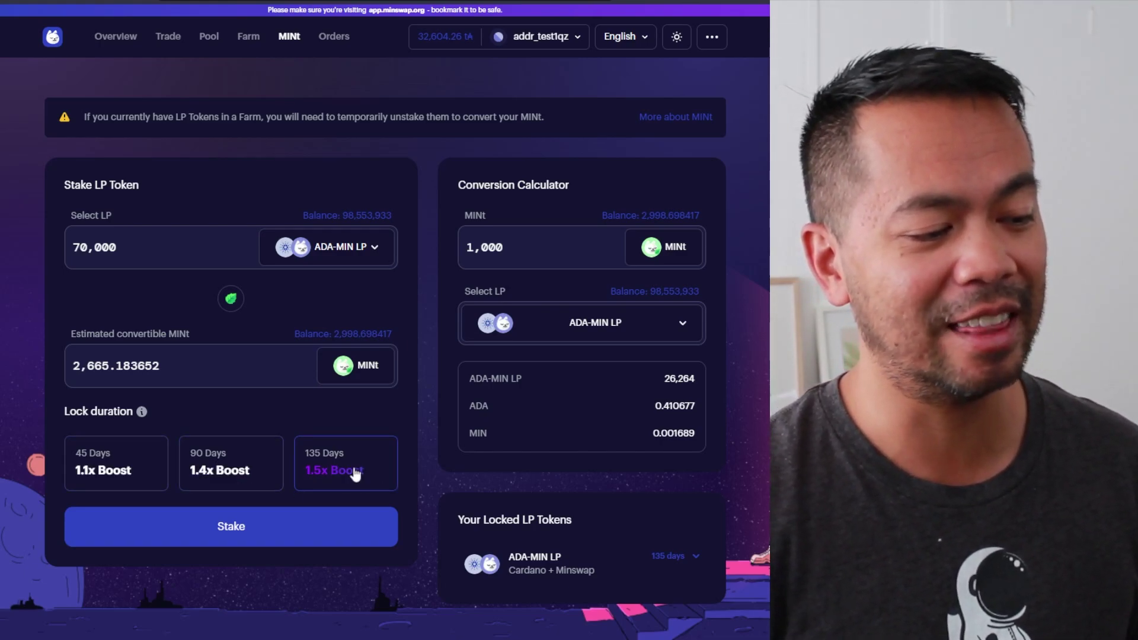
click(241, 532)
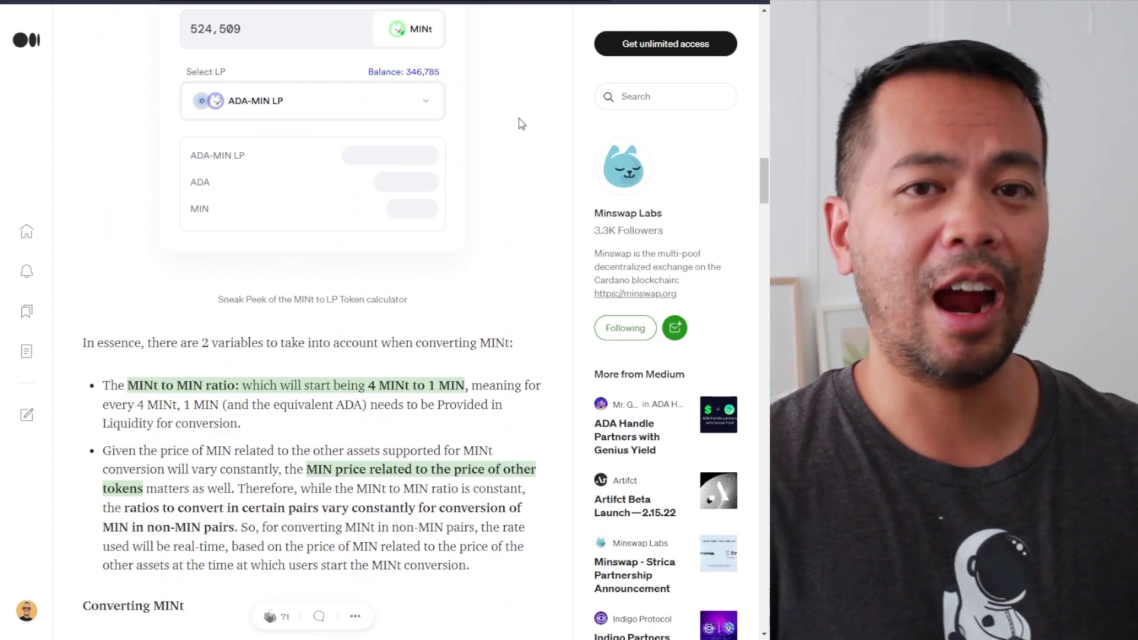
Read the Medium article's sections on locking LP tokens for 45, 90 and 135 days, covering early withdrawal, boosts and vesting
scroll(518, 119, down, 15)
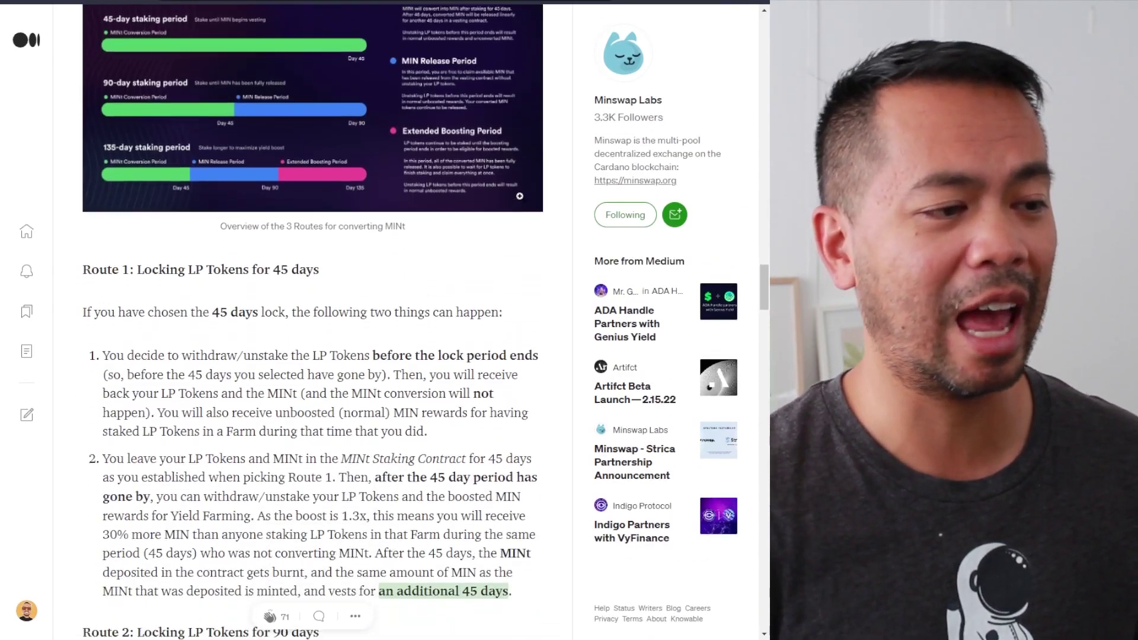
scroll(547, 268, down, 4)
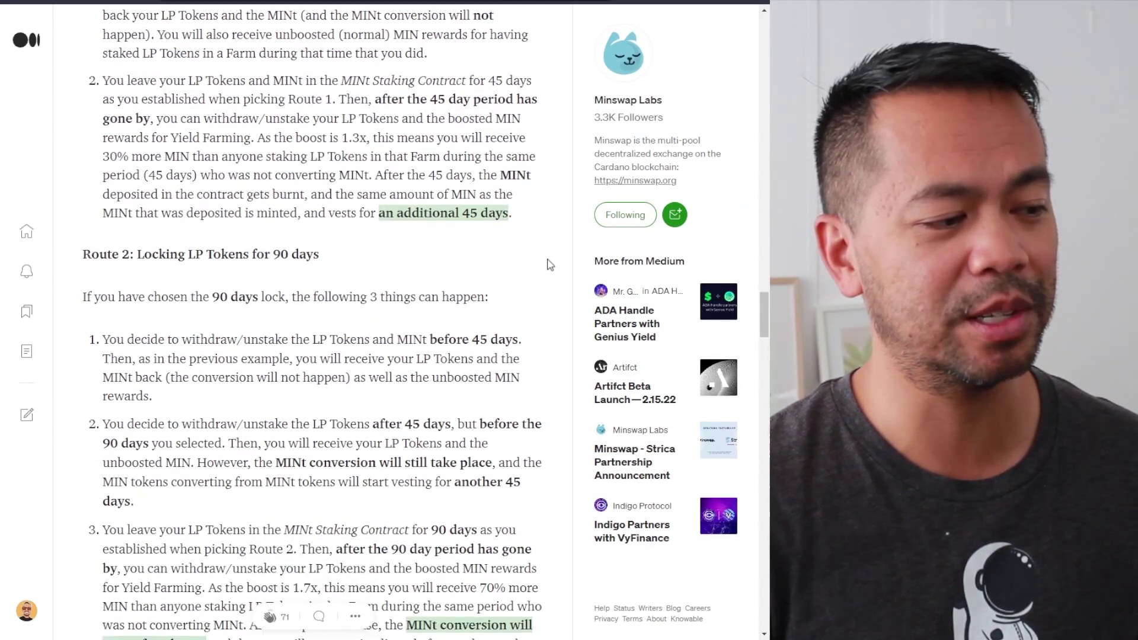
scroll(548, 272, down, 3)
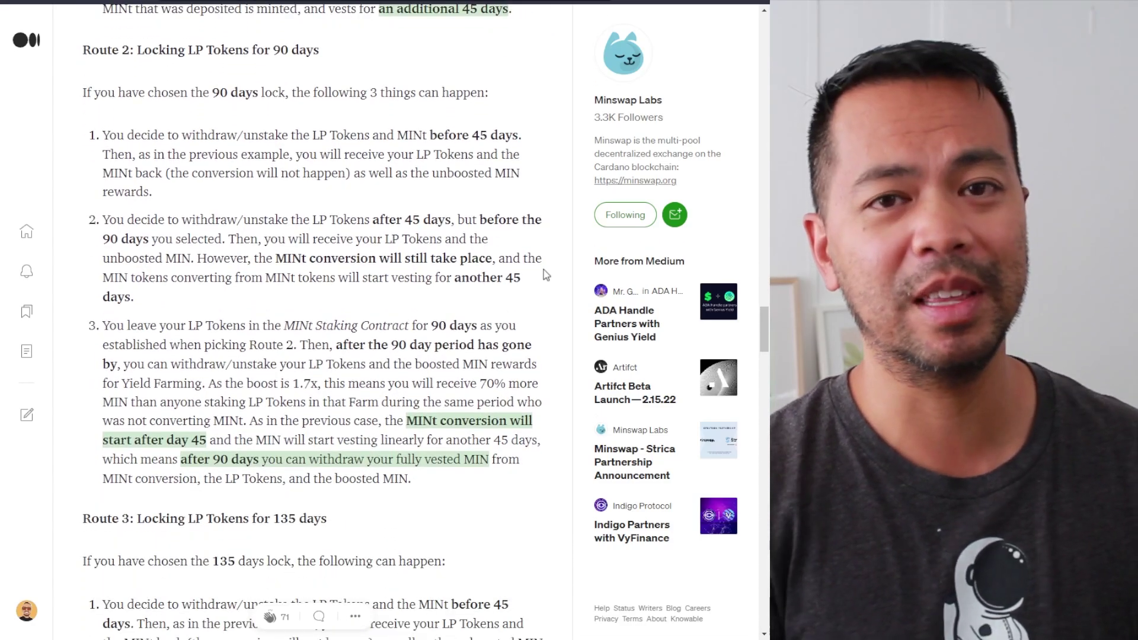
scroll(516, 397, up, 8)
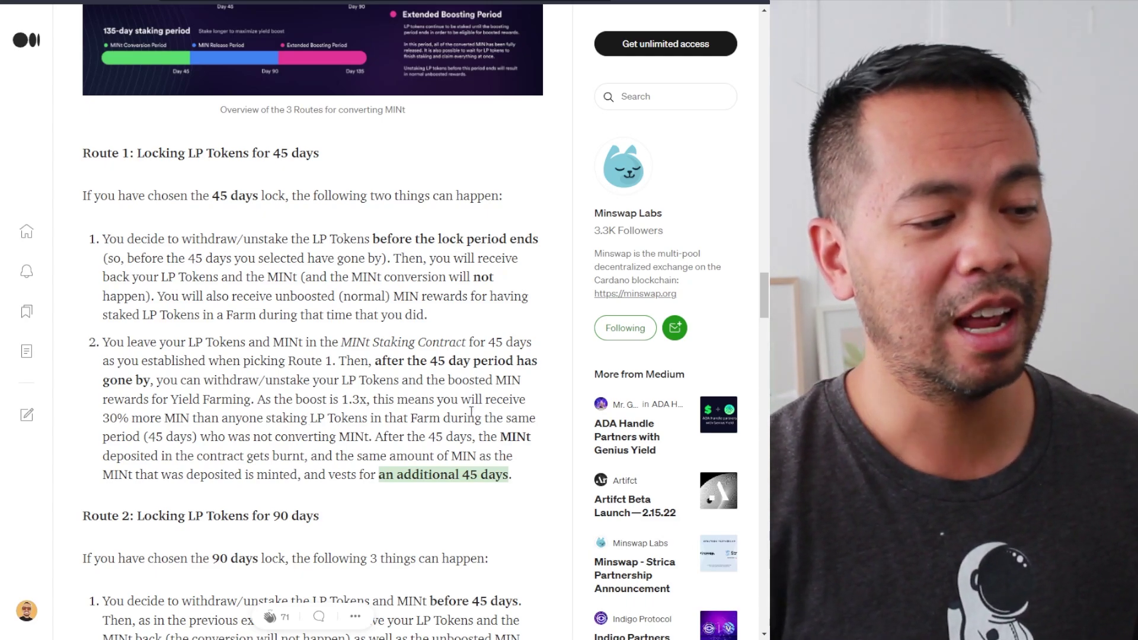
mouse_move(408, 476)
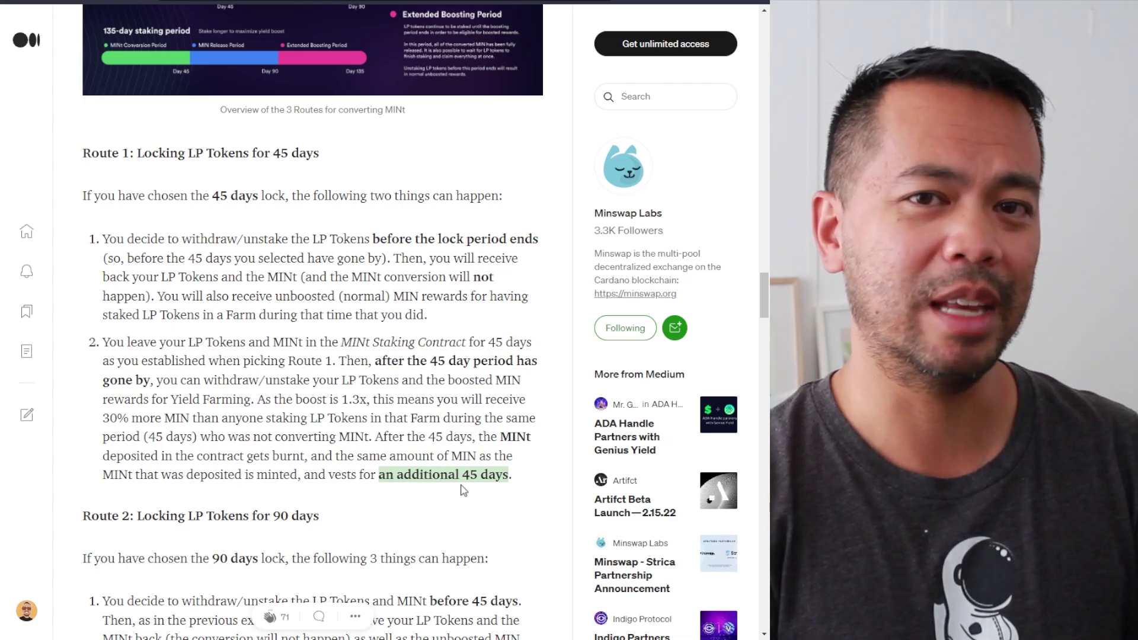
scroll(464, 490, down, 8)
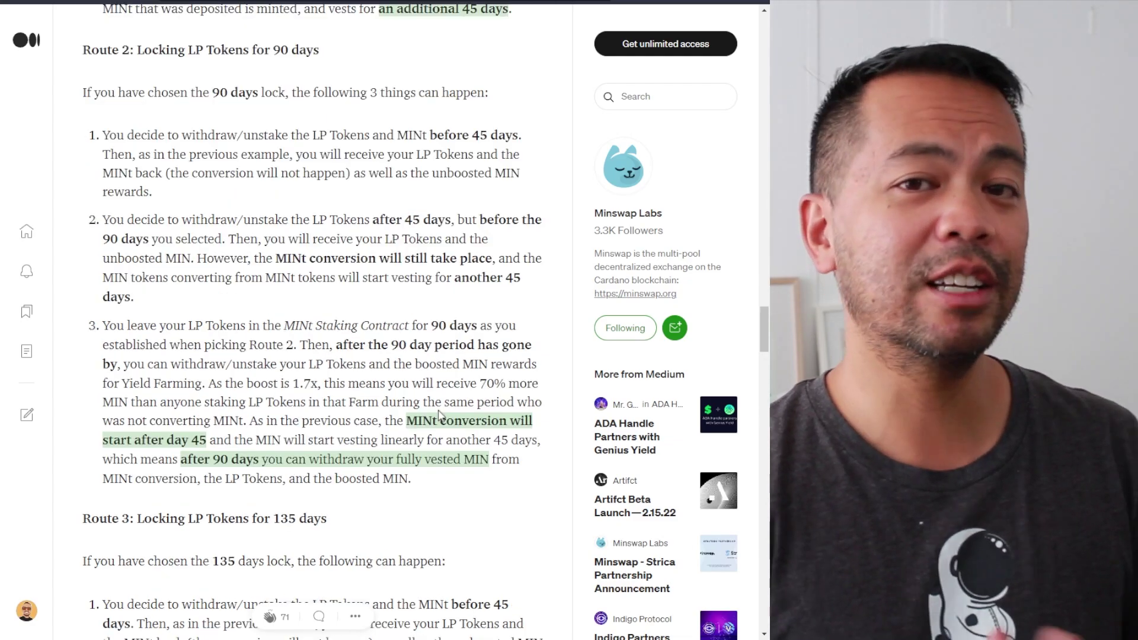
scroll(439, 413, down, 4)
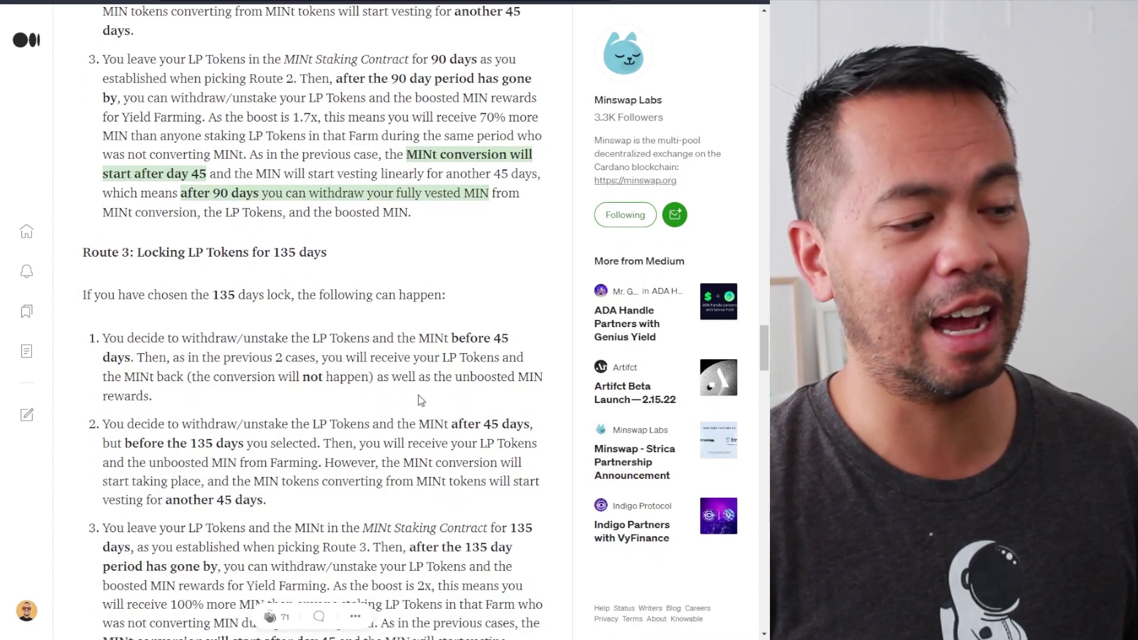
scroll(415, 399, down, 3)
scroll(415, 398, up, 6)
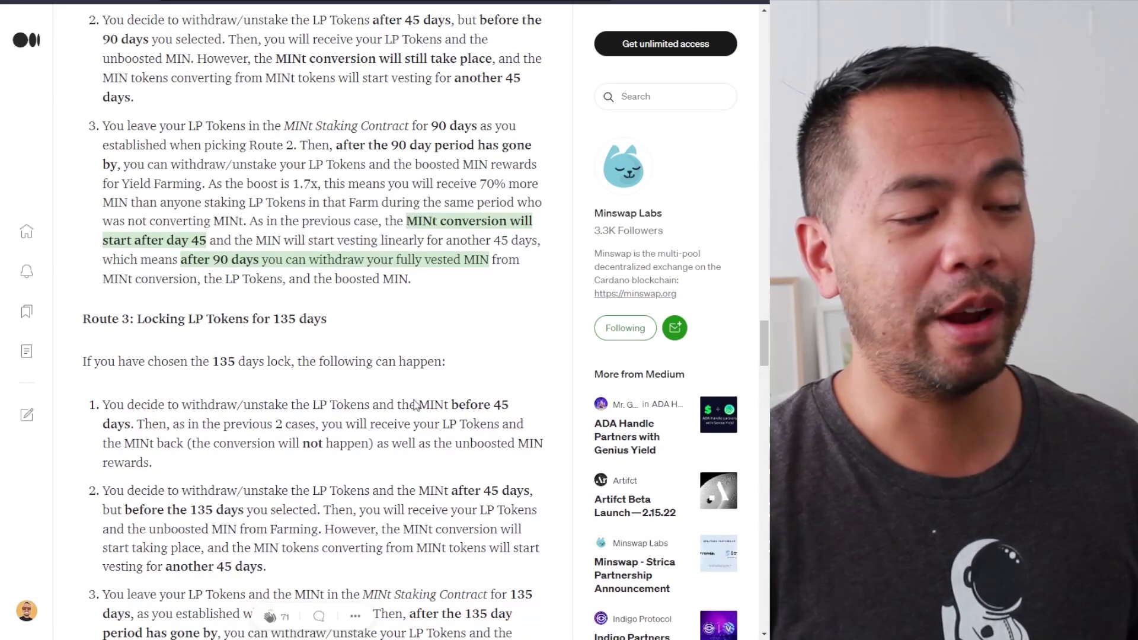
scroll(416, 406, down, 1)
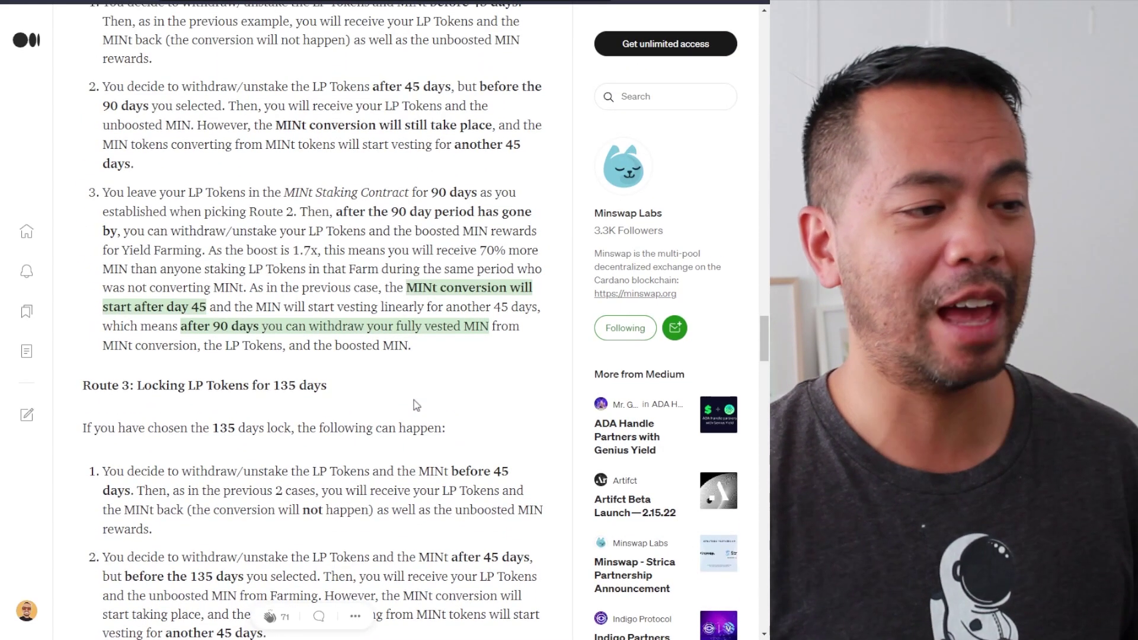
scroll(430, 374, down, 5)
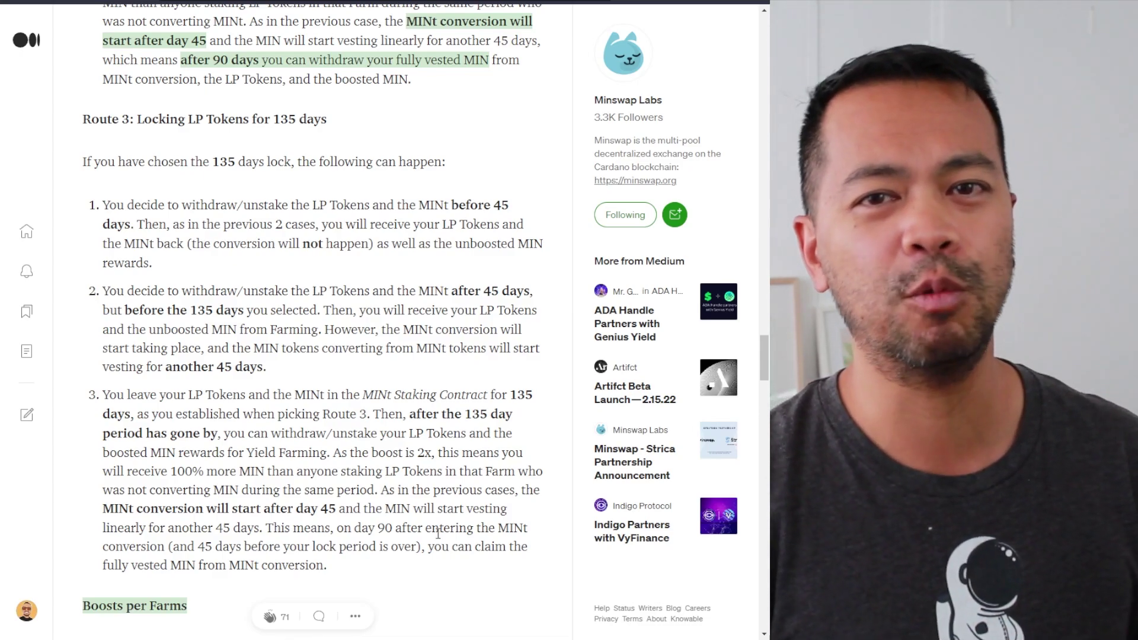
Read the article's section on boosts per farm and check the point tiers of the ADA-MIN, ADA-MELD and ADA-HOSKY farms on Minswap
scroll(439, 533, down, 14)
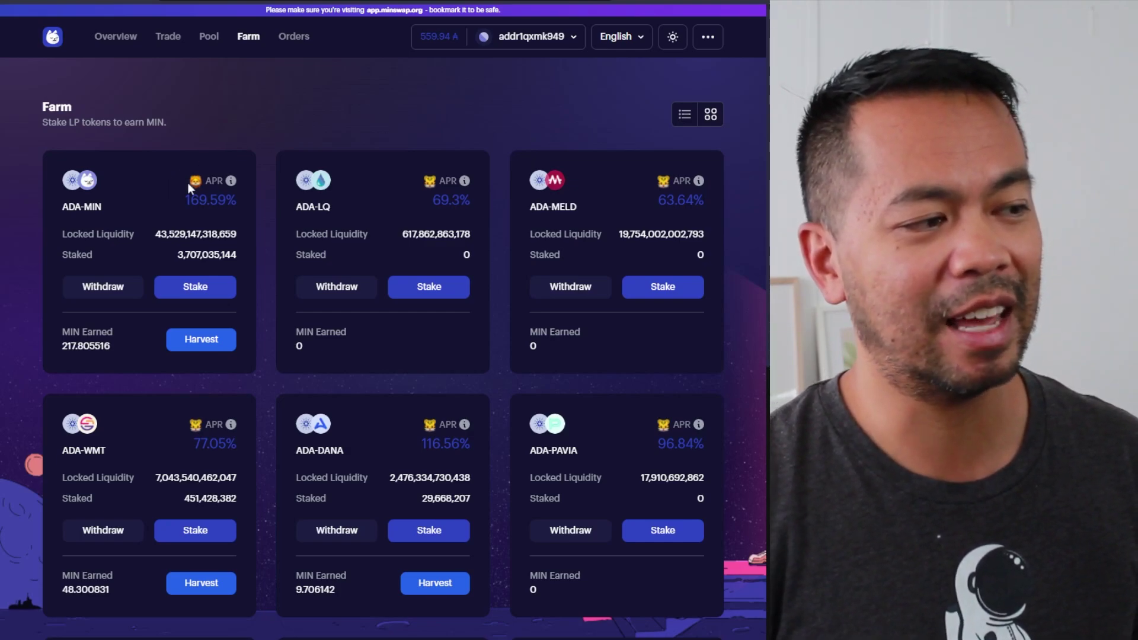
mouse_move(195, 187)
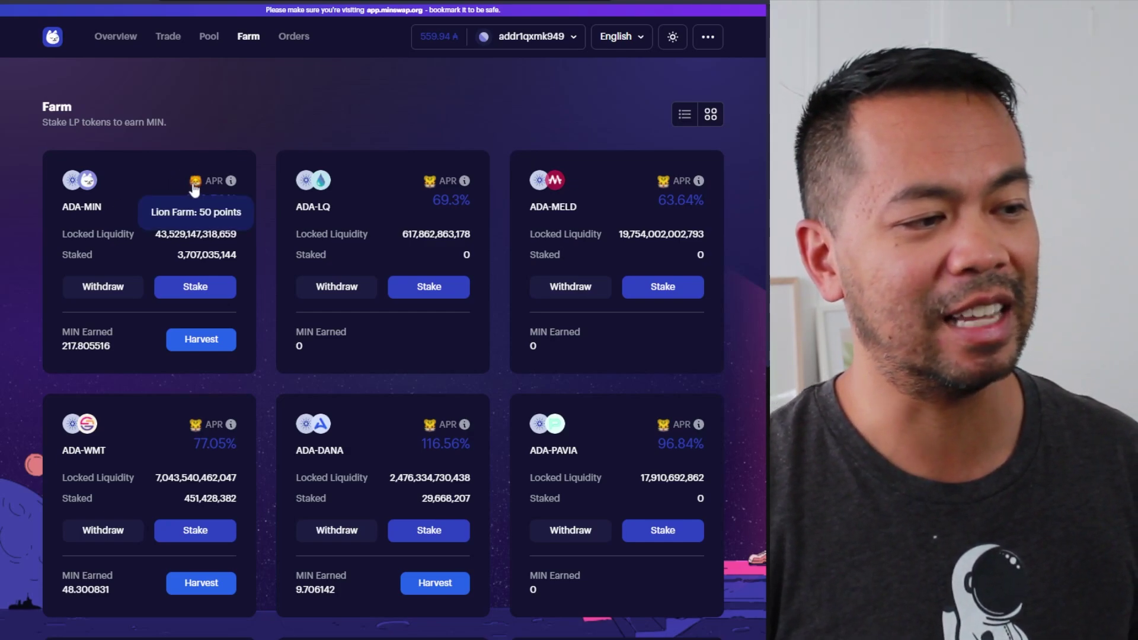
mouse_move(661, 186)
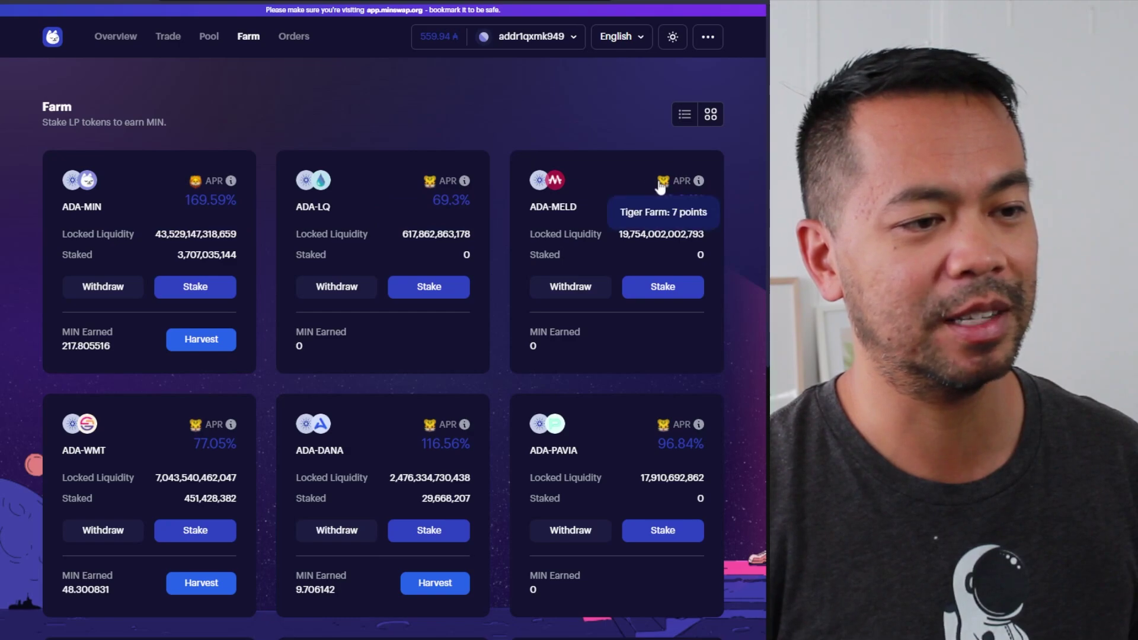
scroll(364, 336, down, 6)
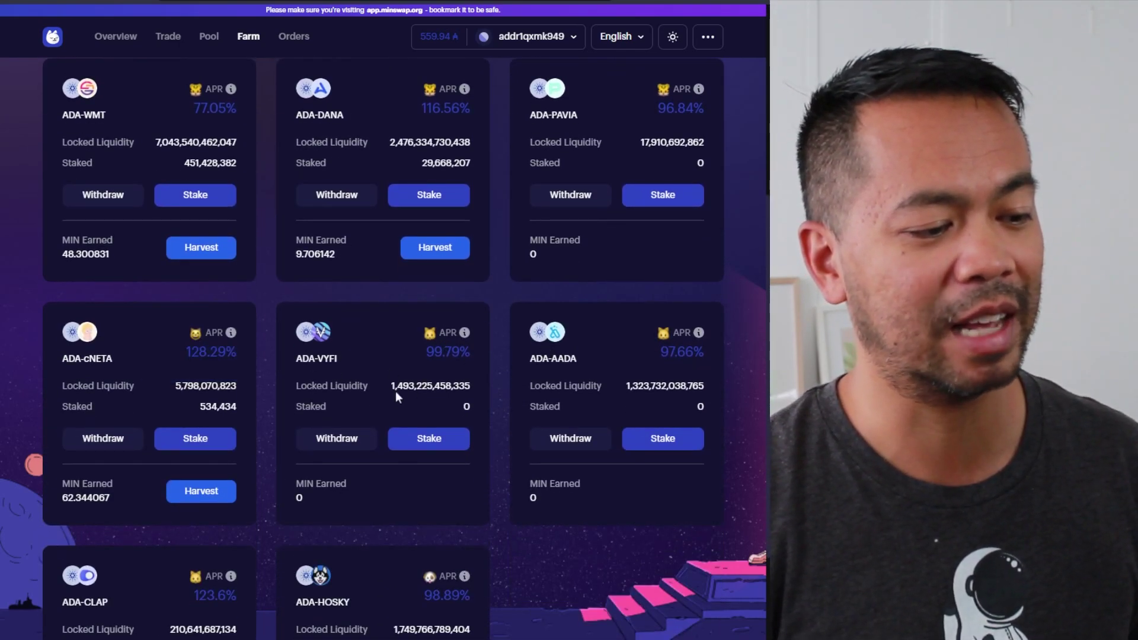
scroll(397, 397, down, 2)
mouse_move(430, 454)
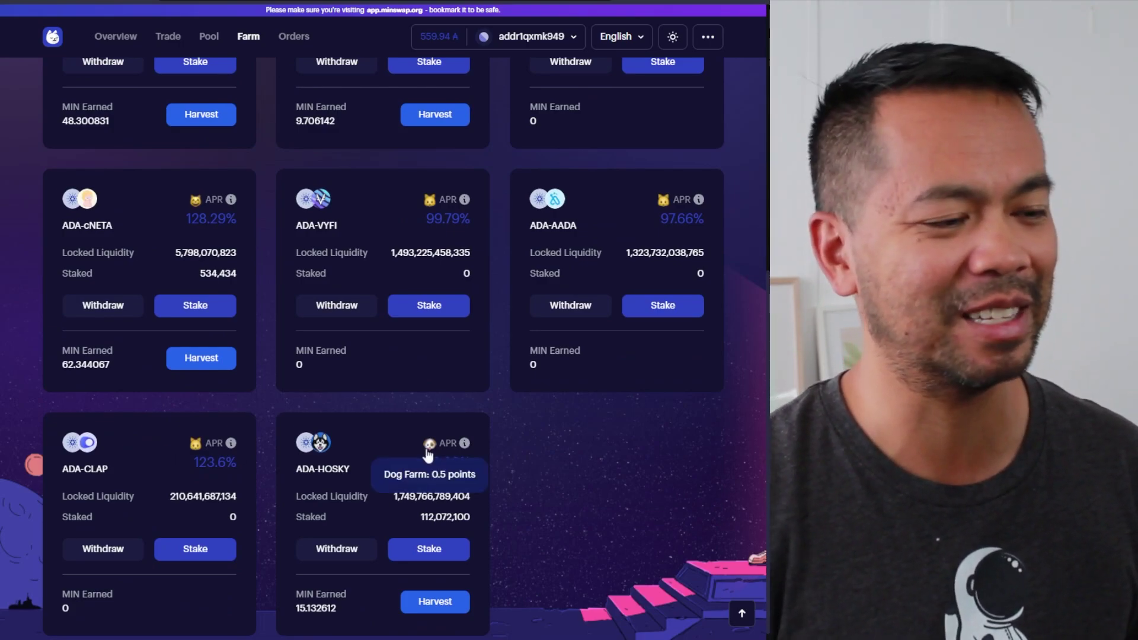
scroll(388, 474, up, 8)
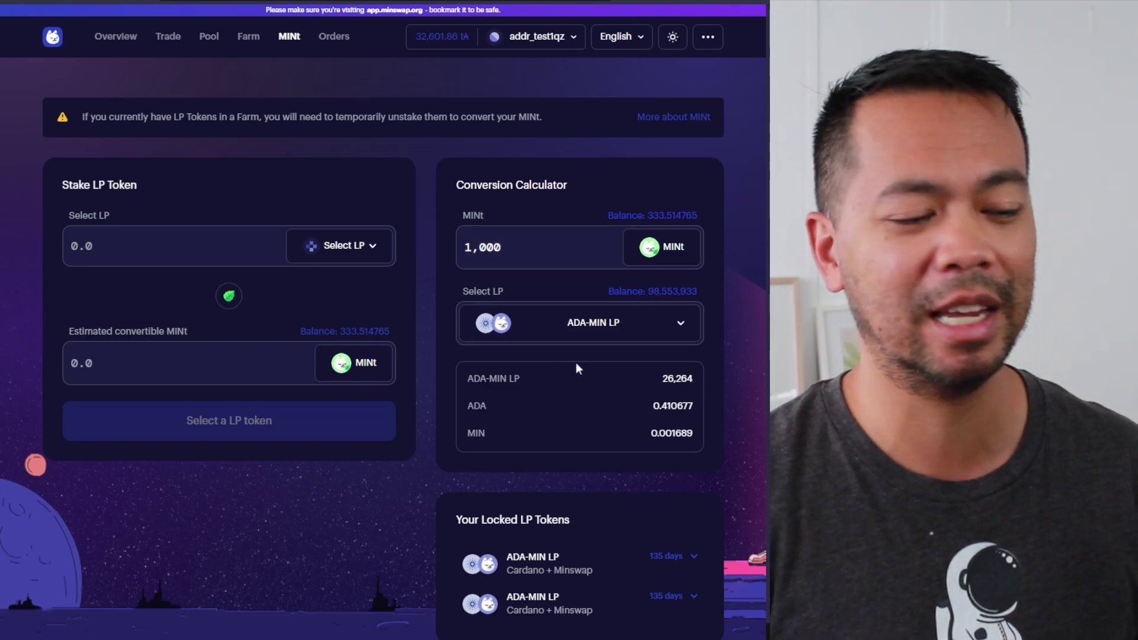
Withdraw 100% of the staked ADA-tMELD LP tokens from the farm and open your liquidity positions to check the LP tokens
scroll(576, 367, down, 1)
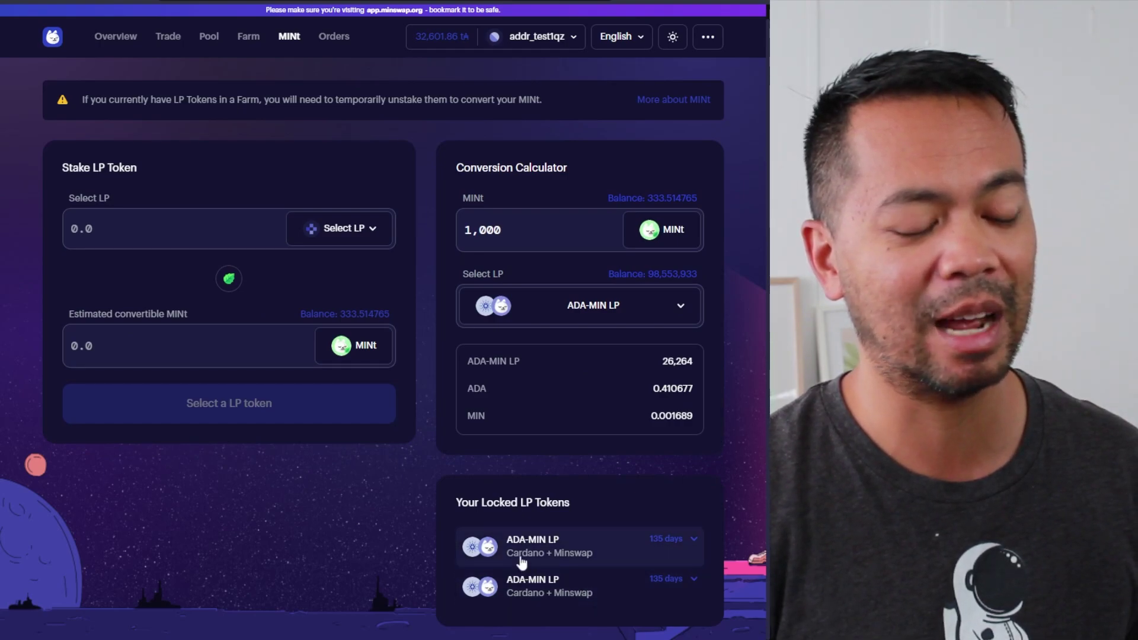
scroll(476, 464, up, 1)
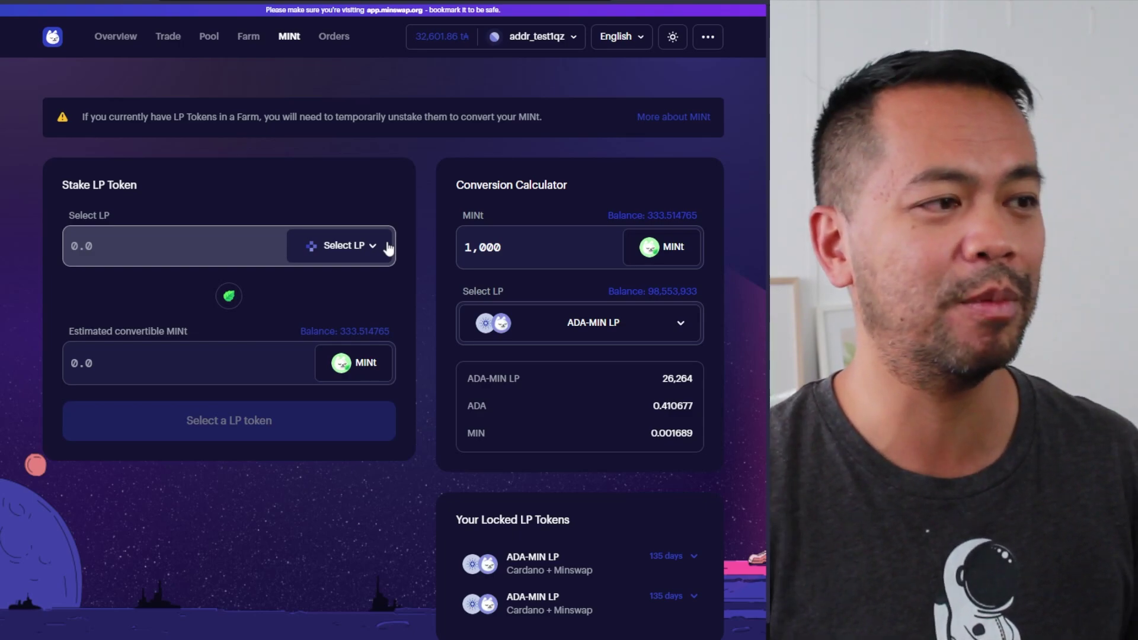
click(249, 38)
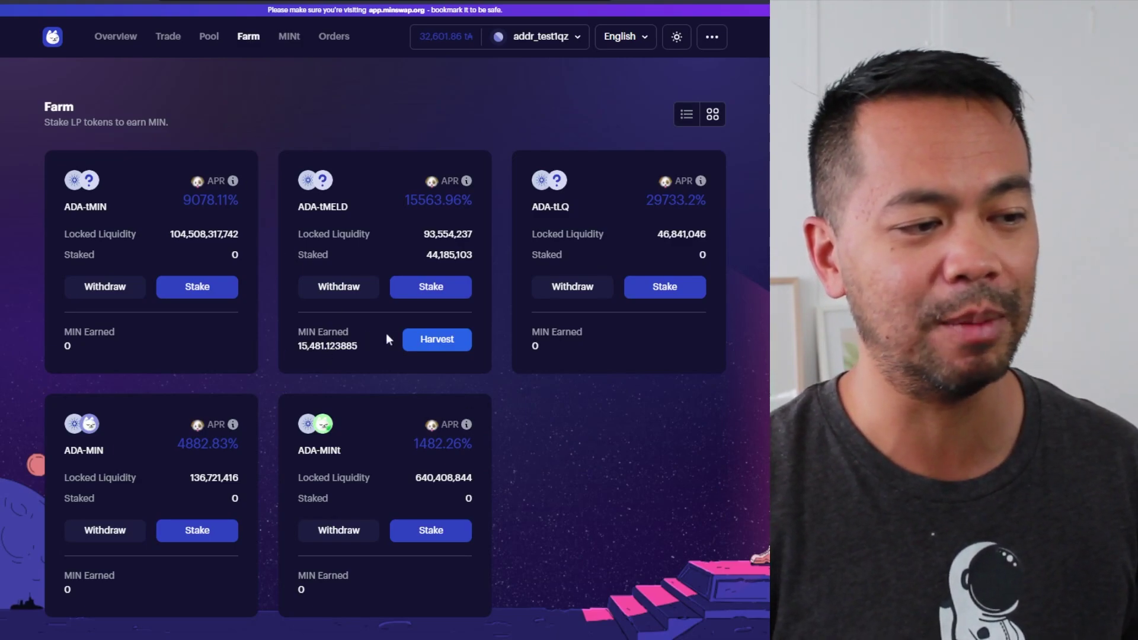
click(355, 290)
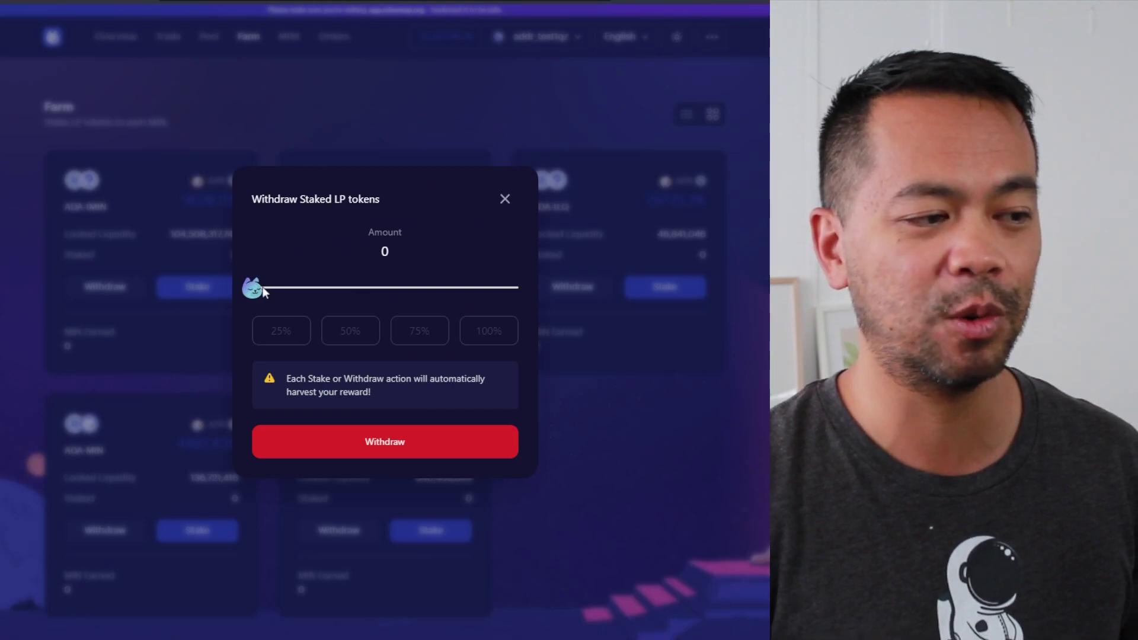
click(500, 332)
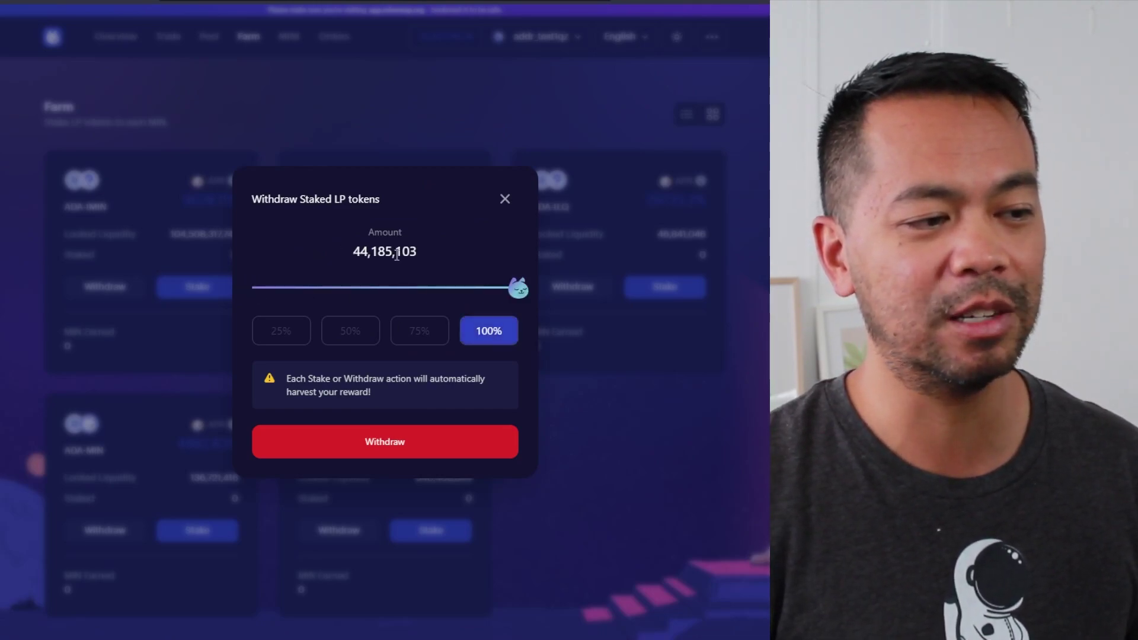
click(397, 444)
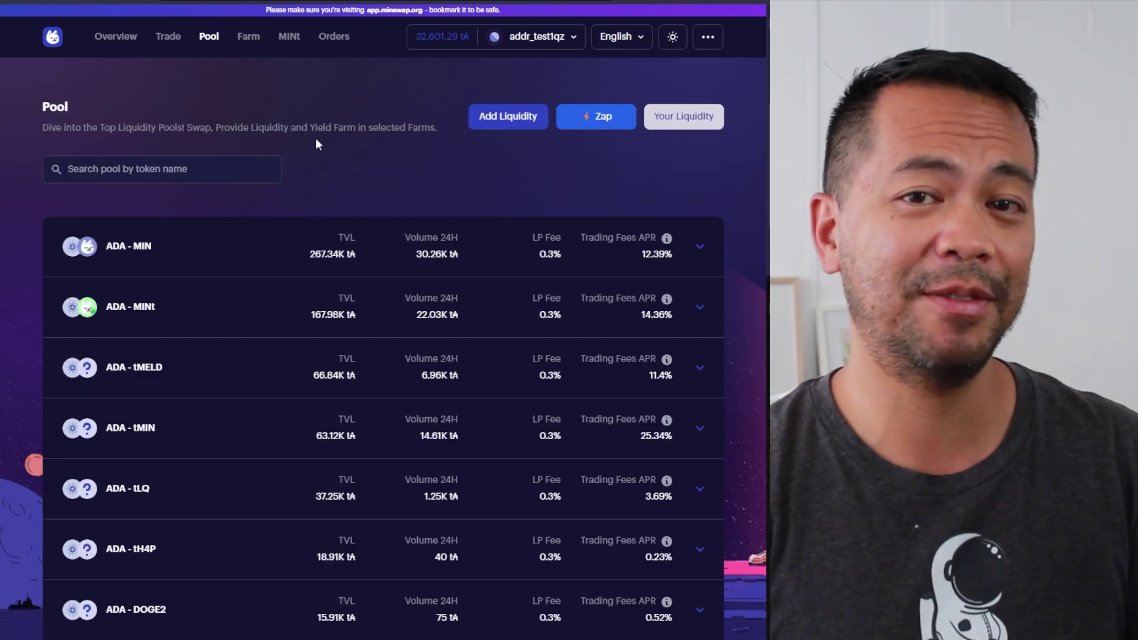
click(681, 118)
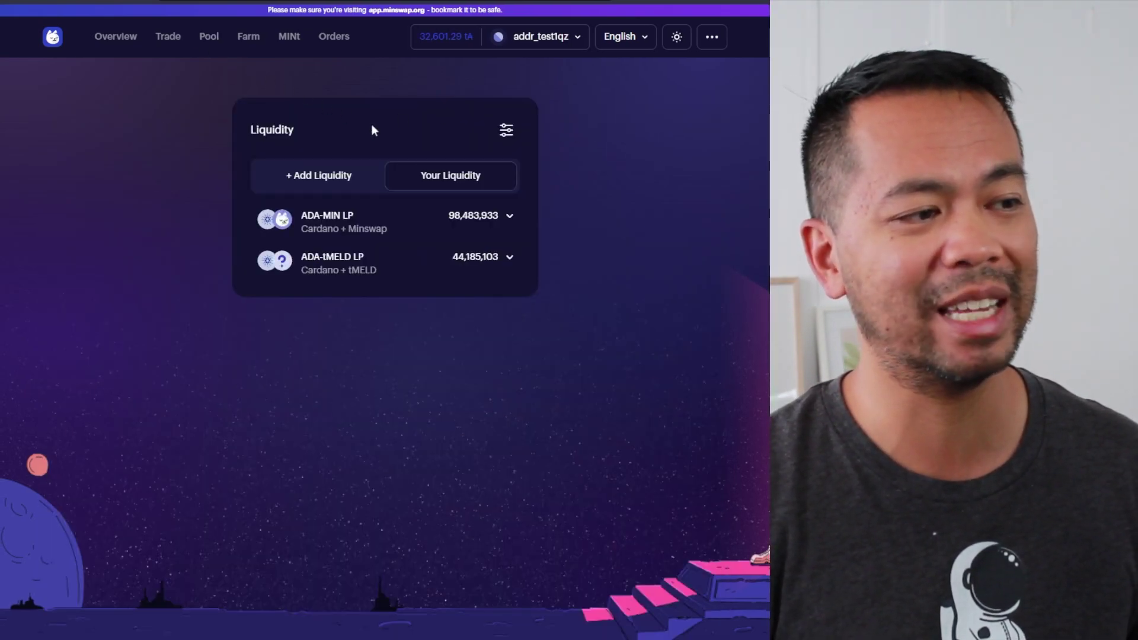